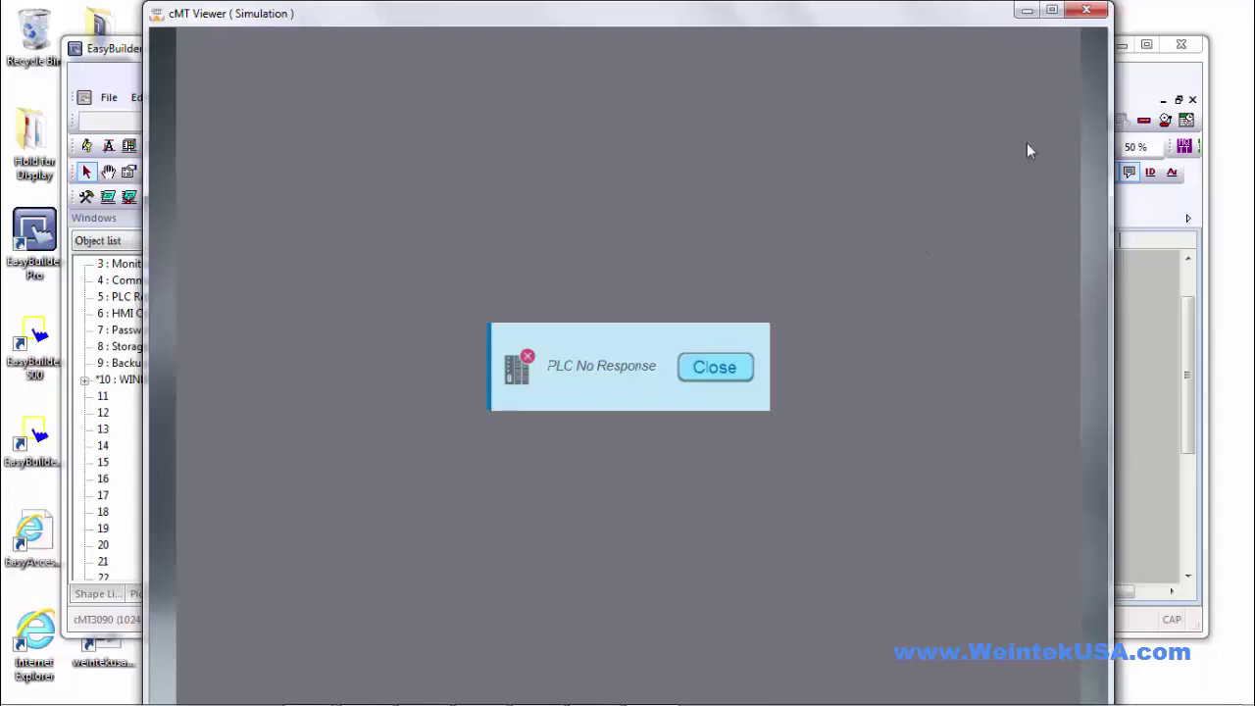
Step: Close the cMT Viewer simulation window once the PLC No Response error appears
left_click(1082, 9)
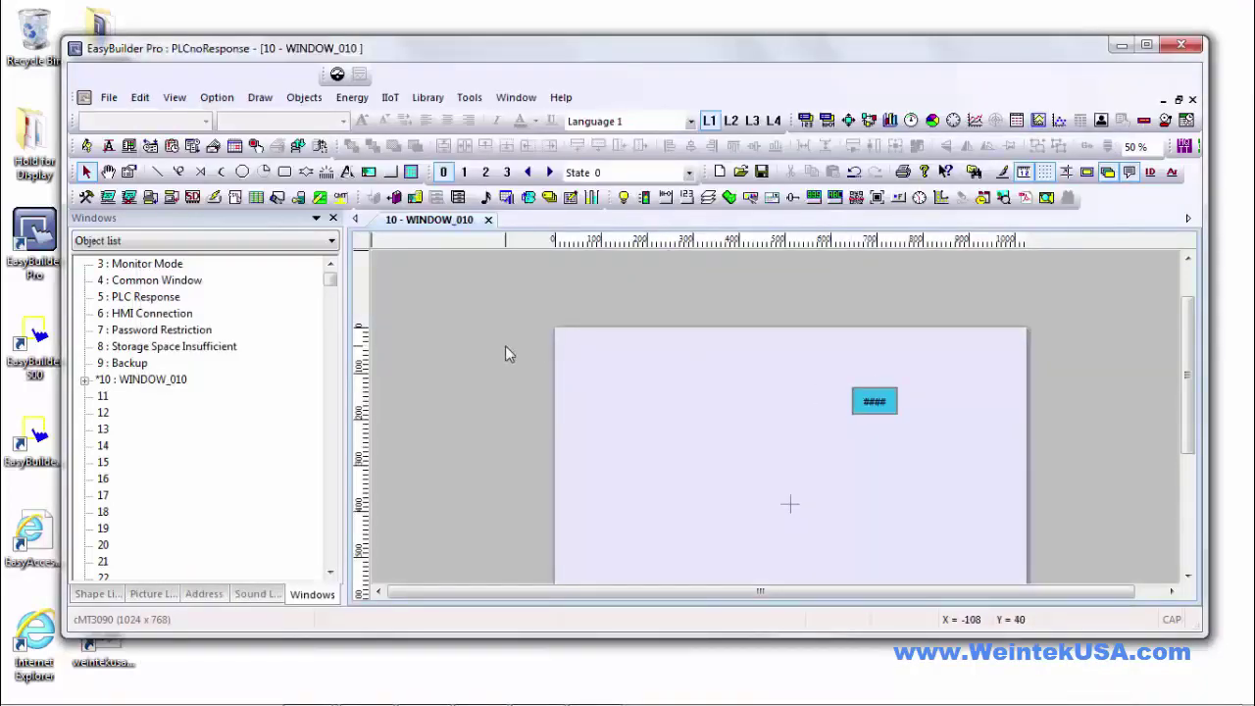
Step: From System Parameters, open the FATEK Local PLC's properties and its PLC.pdf connection guide
left_click(138, 102)
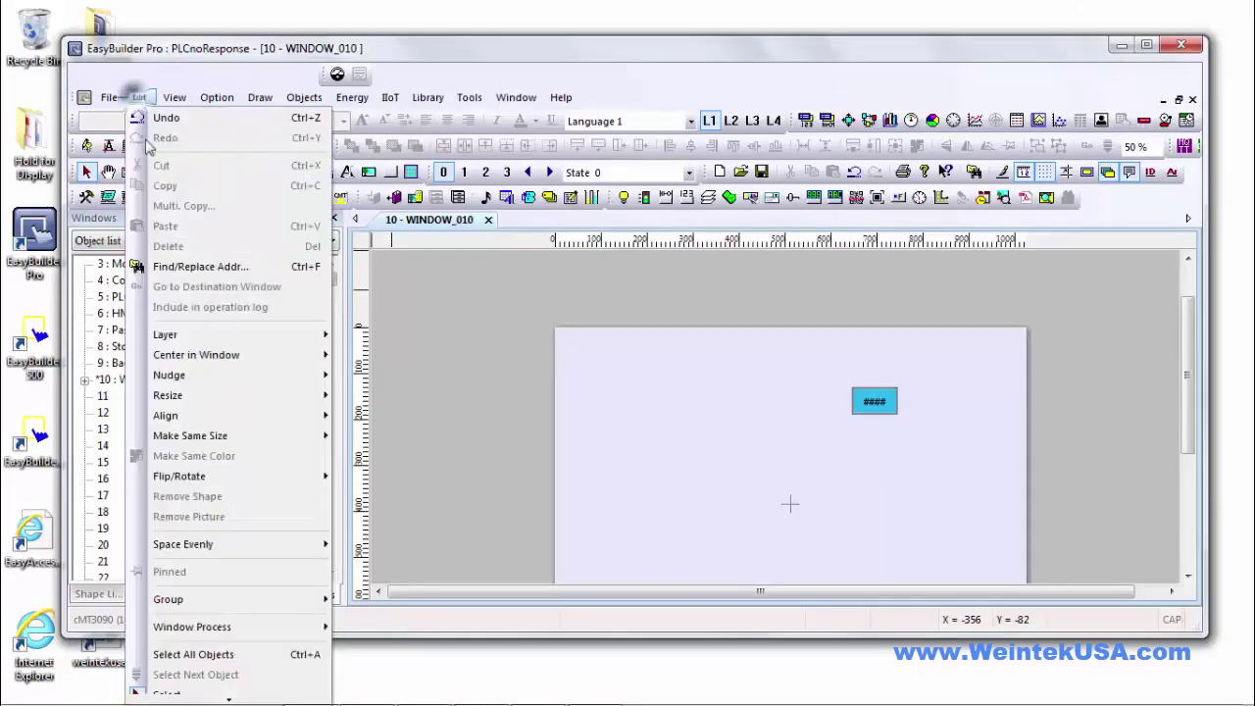
scroll(230, 698, "down", 3)
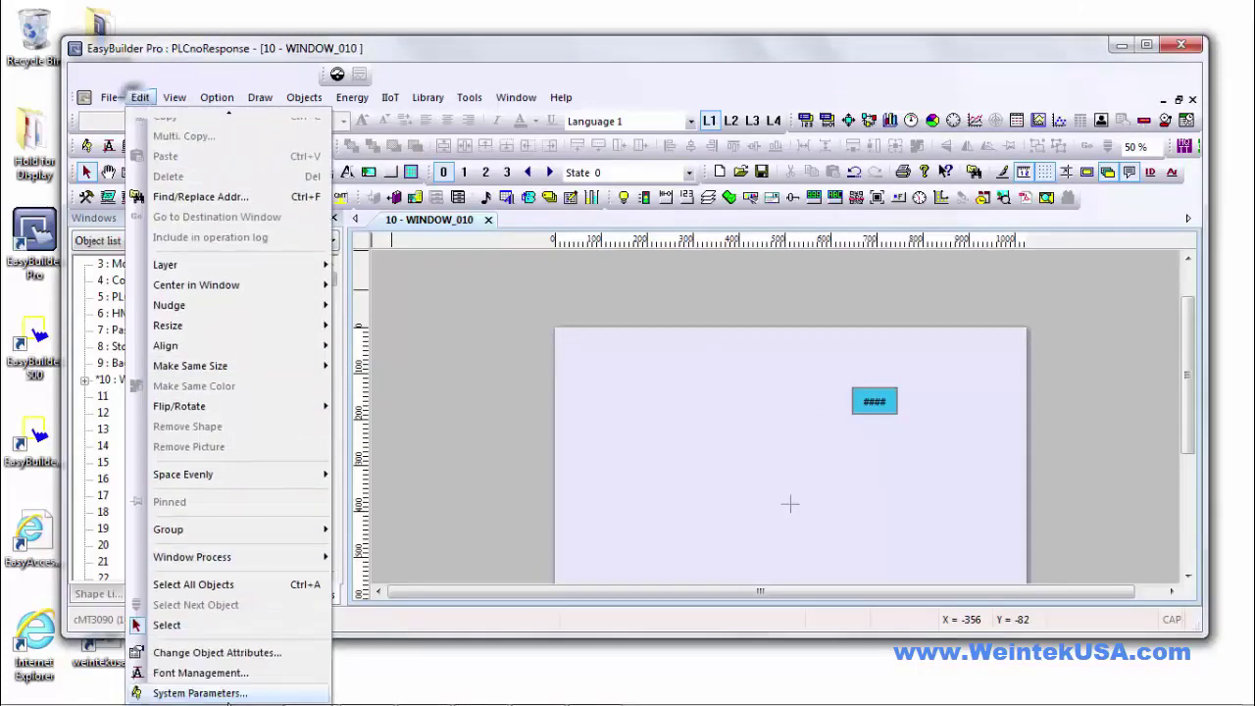
left_click(231, 695)
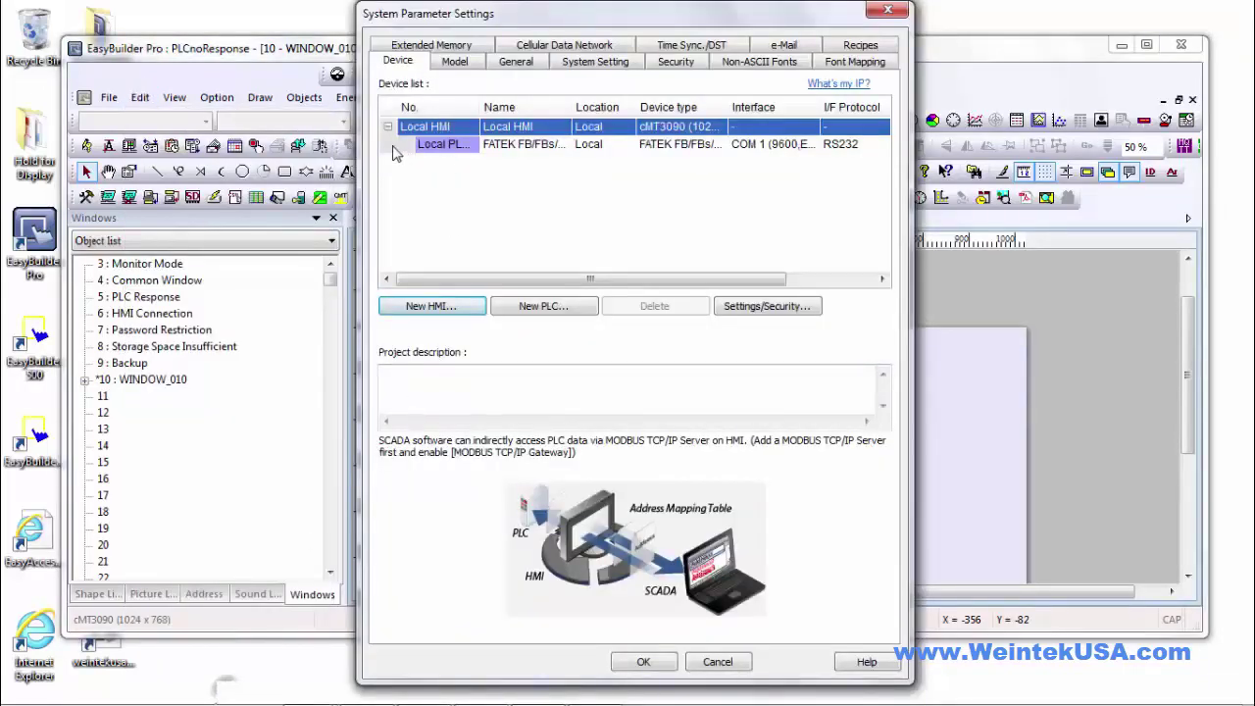
left_click(431, 144)
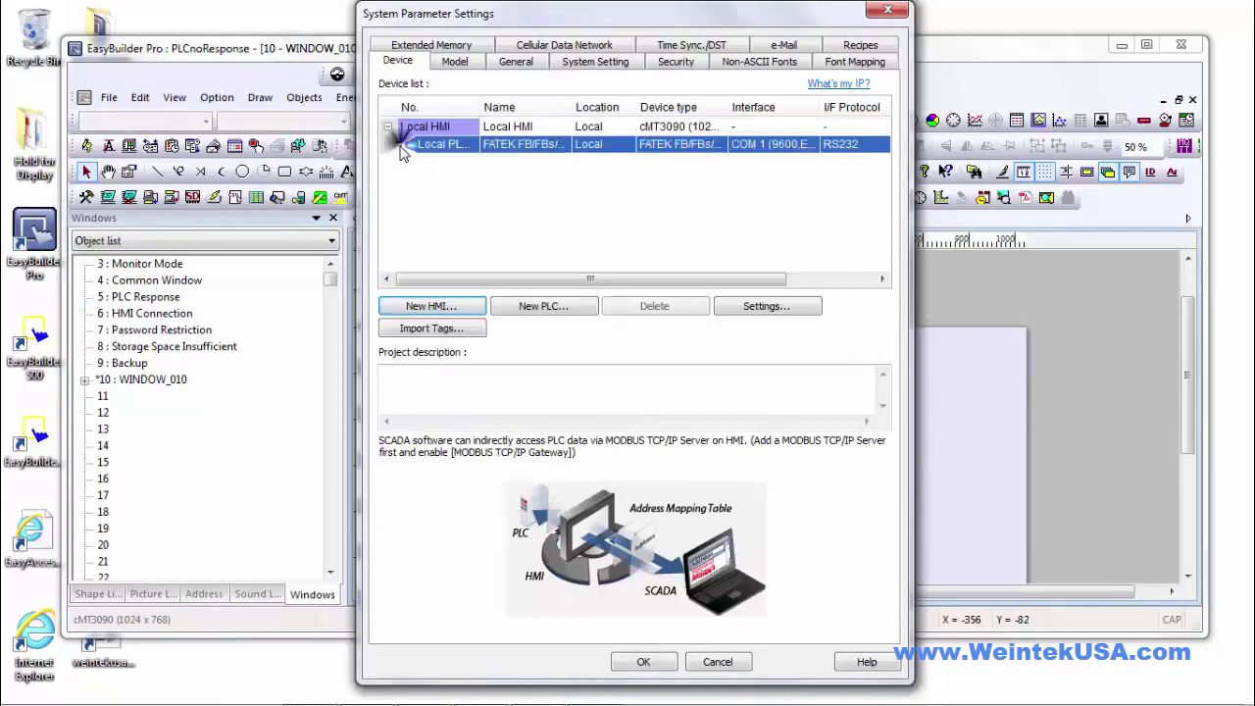
double_click(431, 144)
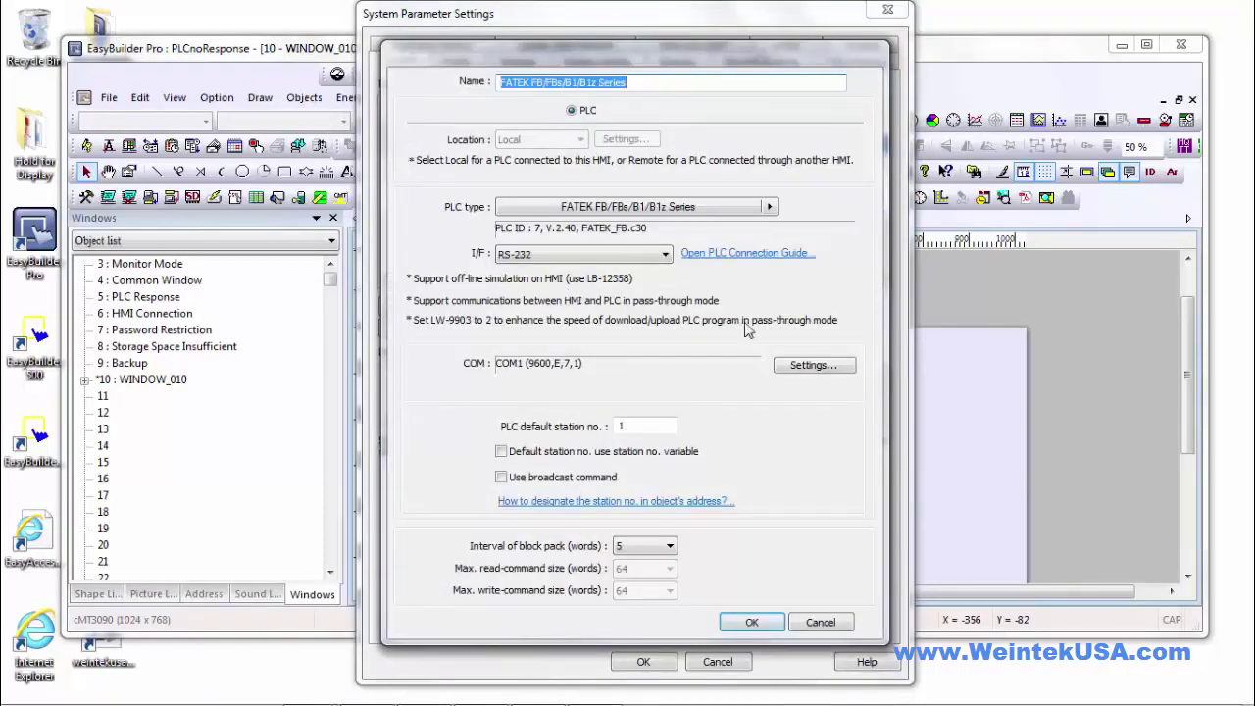
left_click(745, 260)
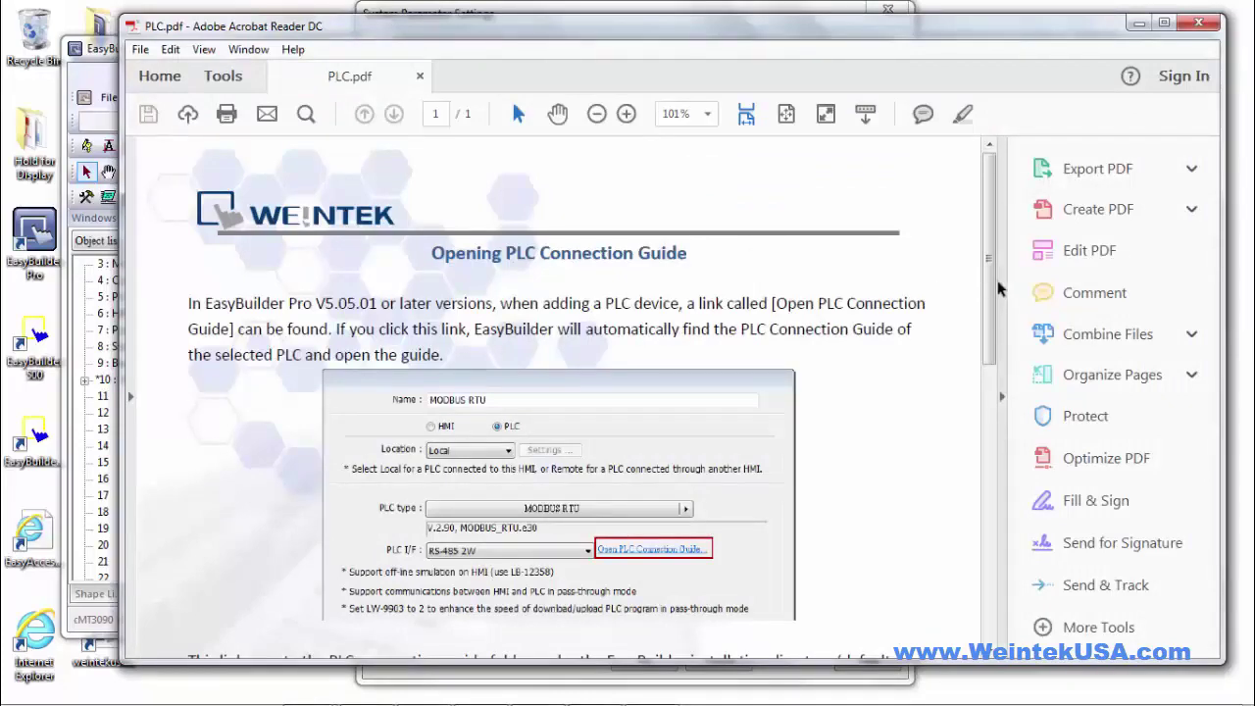
left_click_drag(986, 275, 1002, 508)
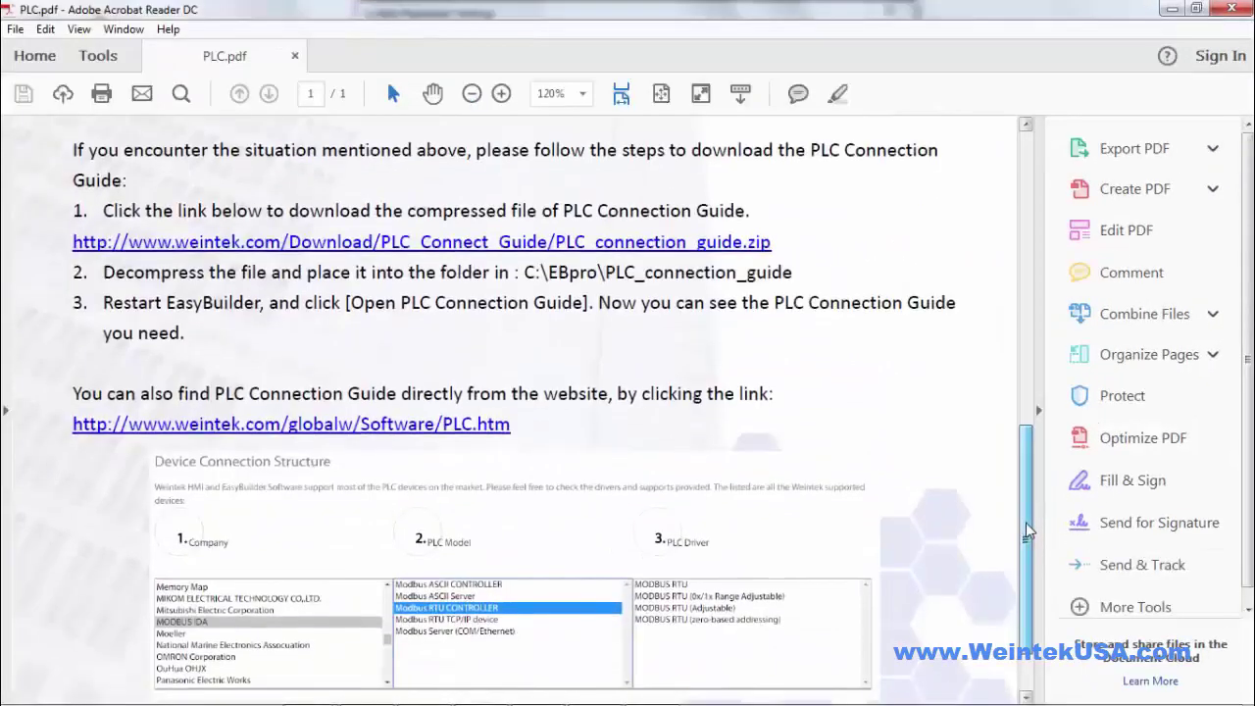
left_click_drag(1026, 497, 1026, 529)
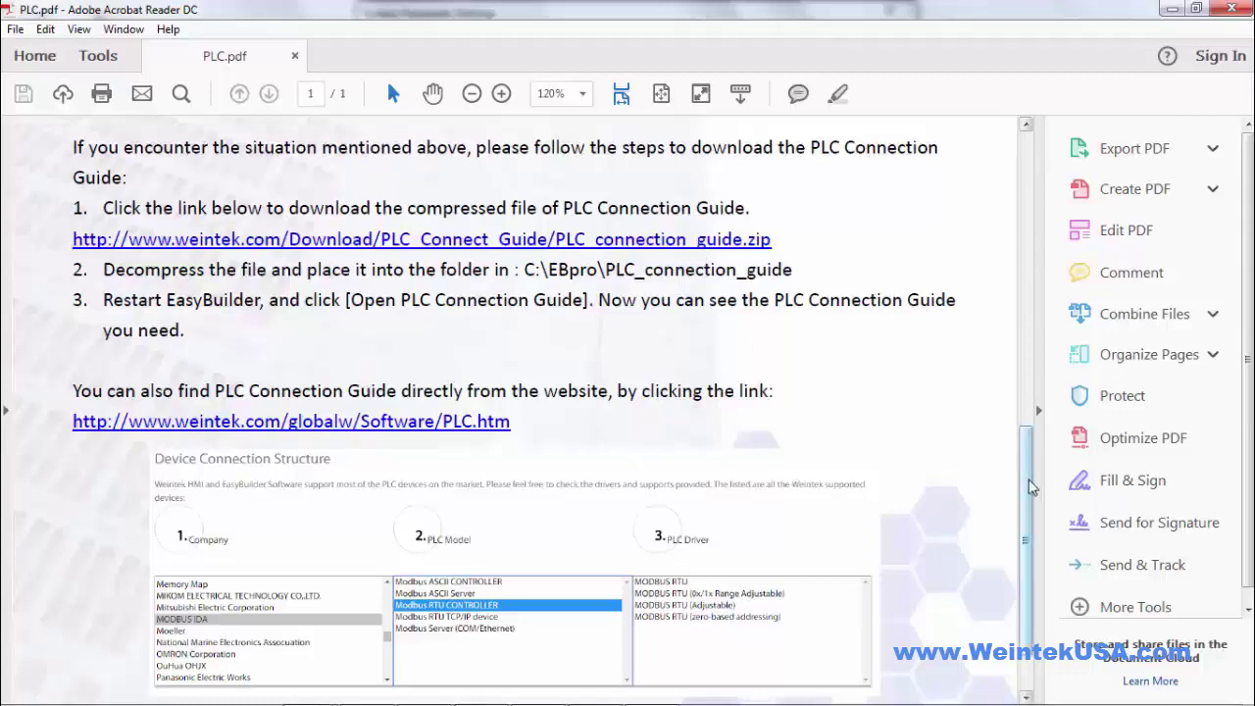
left_click_drag(1025, 481, 1026, 548)
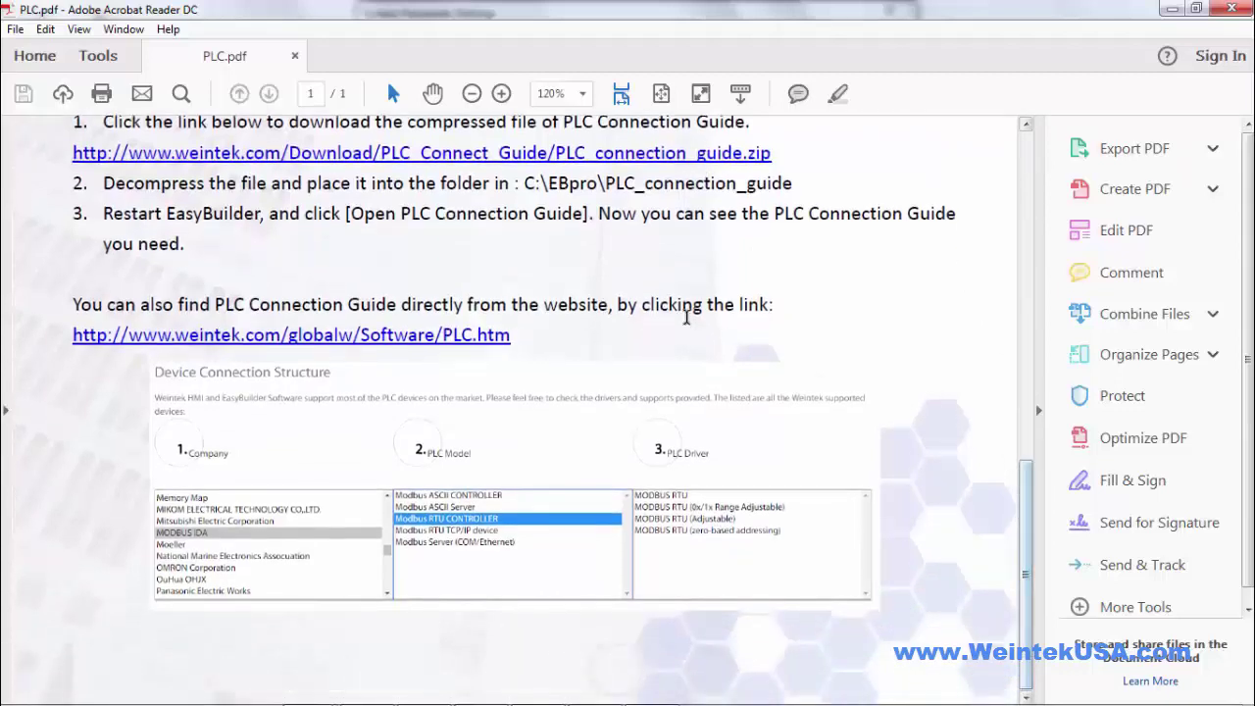
left_click(481, 336)
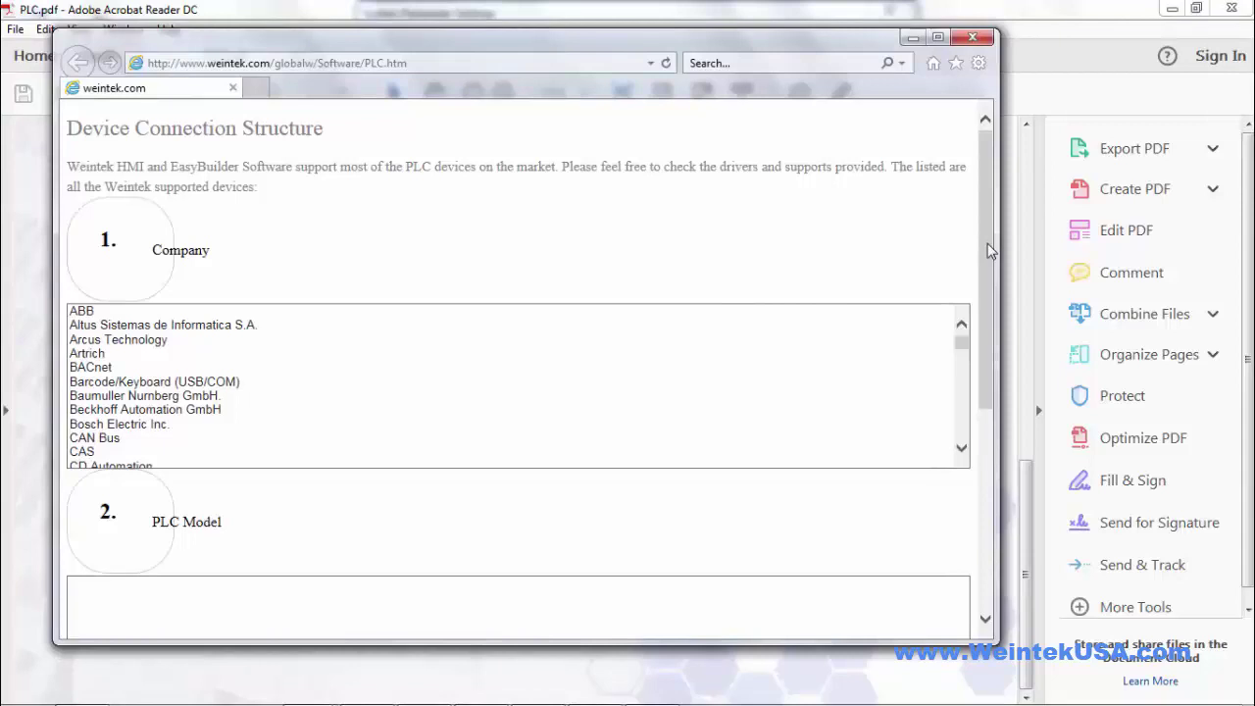
Step: Select FATEK AUTOMATION Corporation, then FATEK FB/FBs/B1/B1z as both PLC model and driver
left_click_drag(986, 249, 1000, 306)
mouse_move(960, 233)
left_mouse_down()
mouse_move(964, 270)
mouse_move(964, 257)
left_mouse_up()
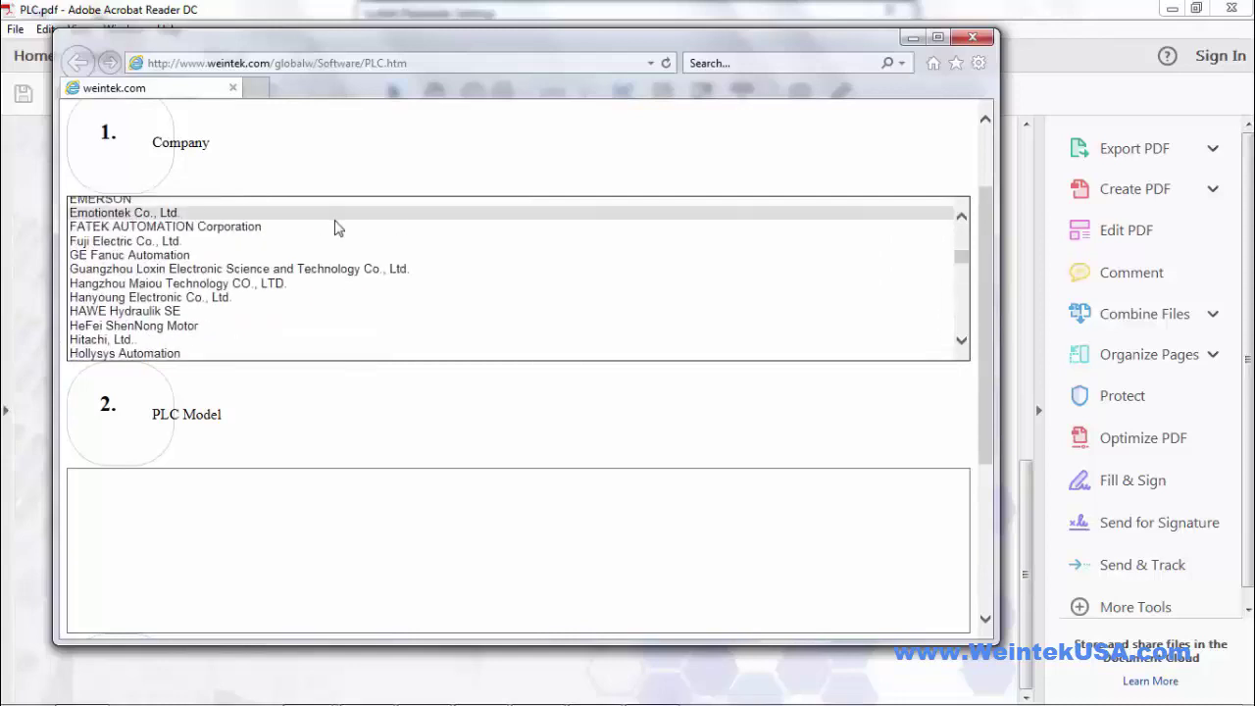
left_click(336, 227)
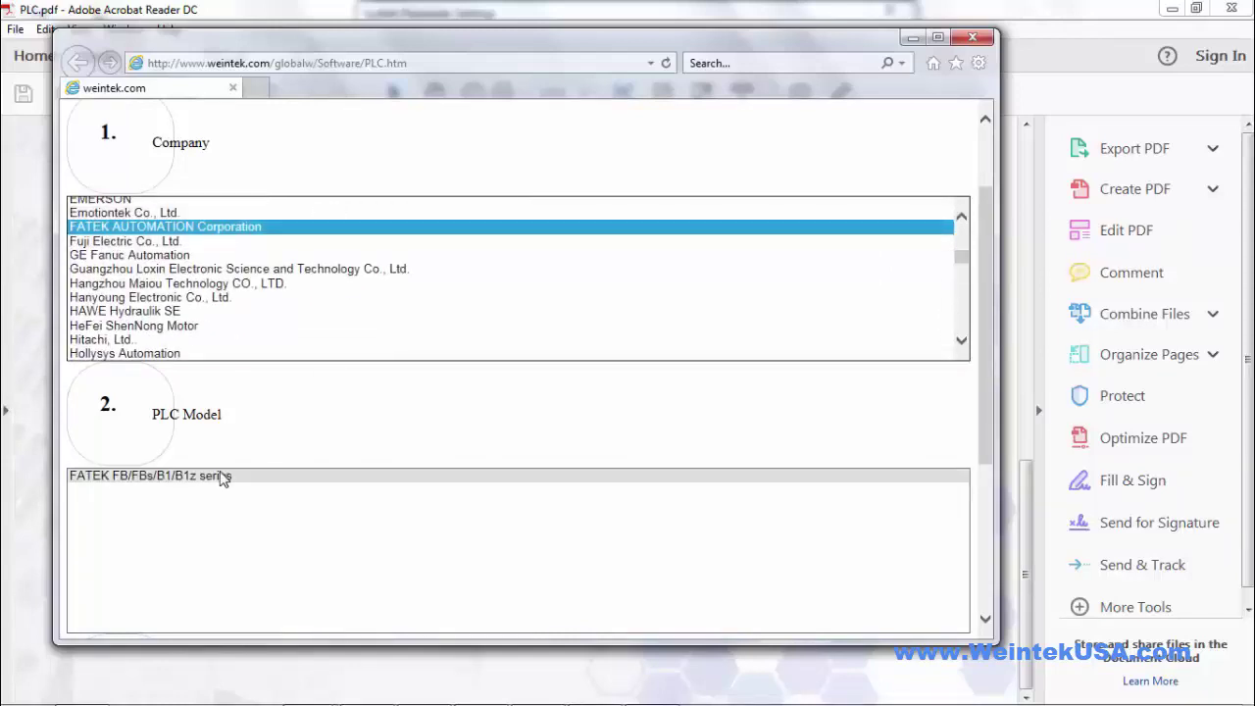
left_click(221, 476)
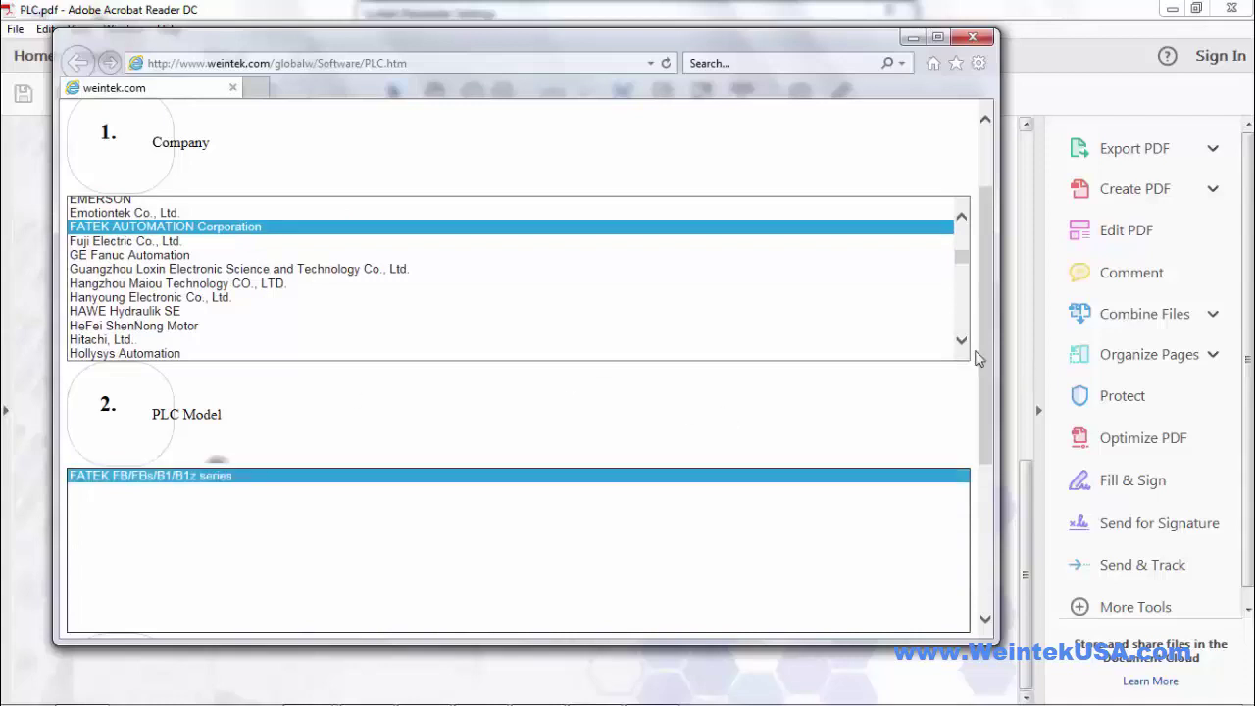
left_click_drag(988, 361, 993, 411)
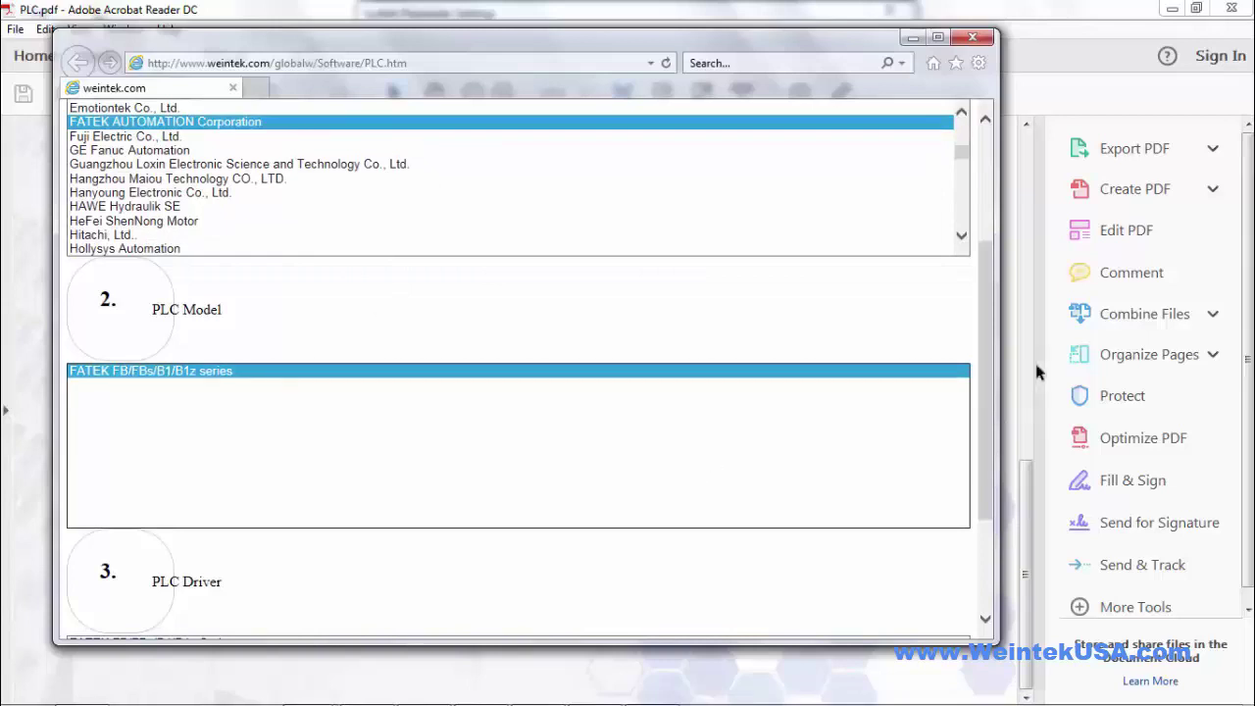
left_click_drag(990, 368, 991, 471)
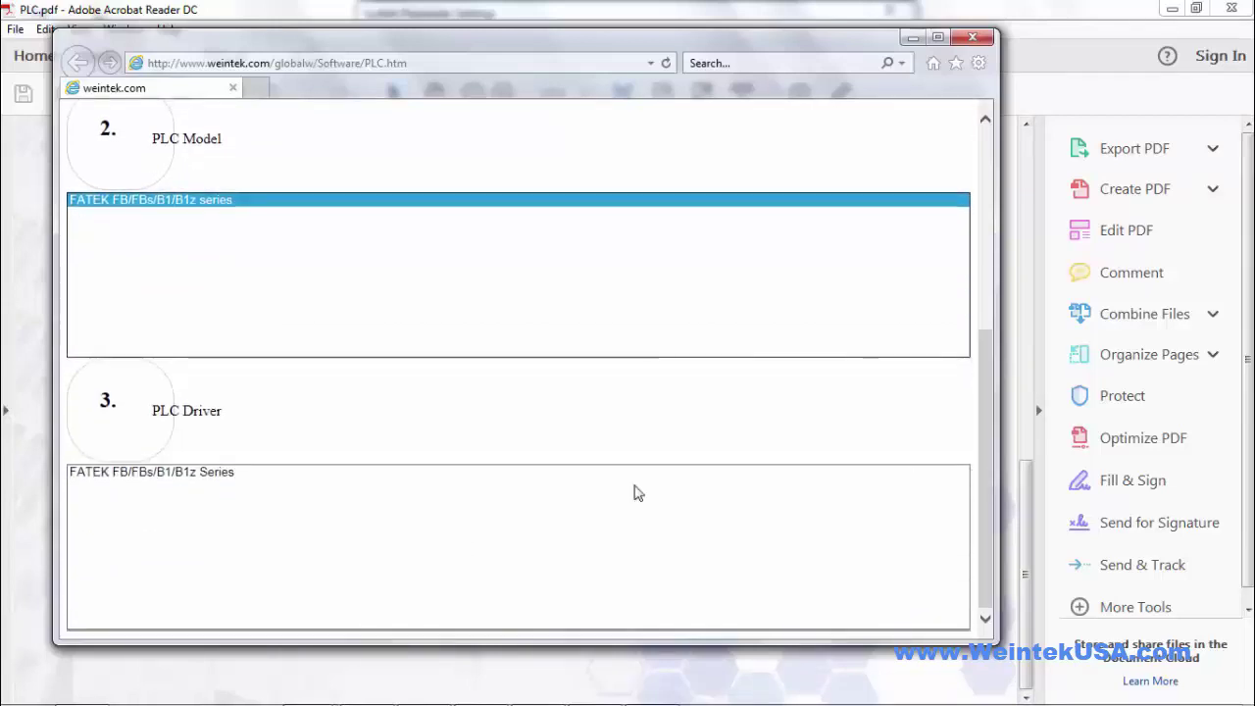
left_click(204, 474)
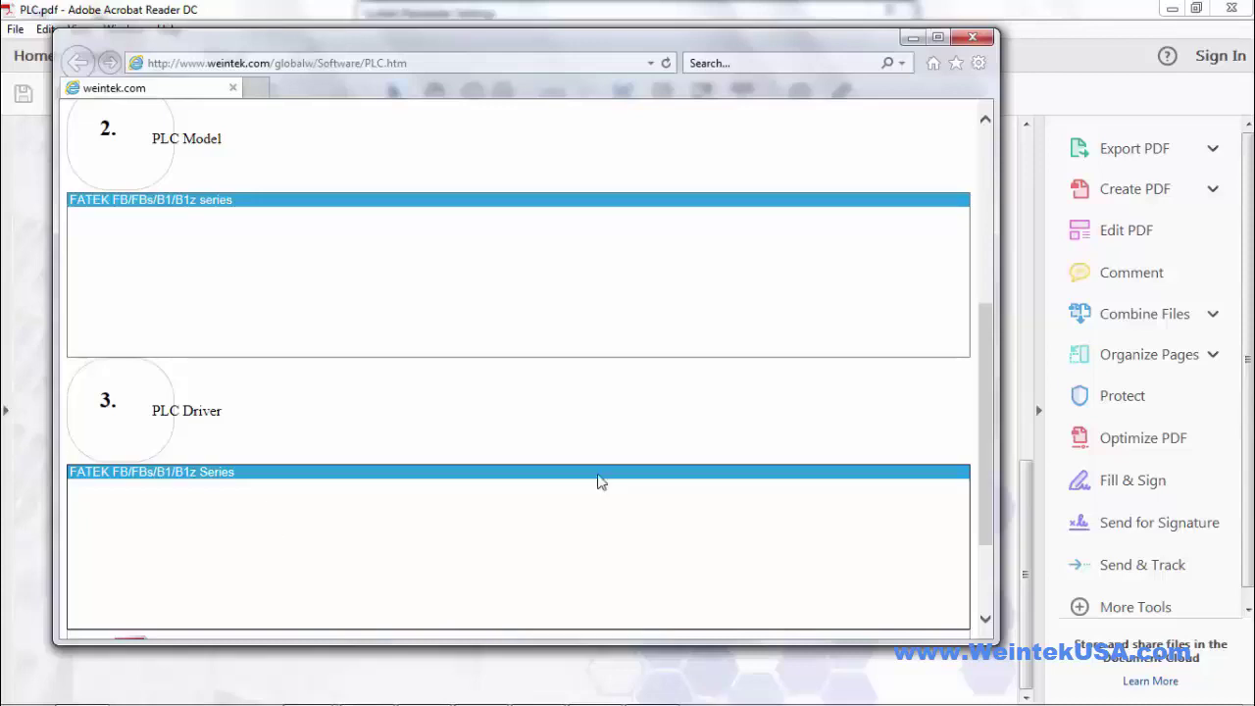
left_click_drag(986, 468, 989, 555)
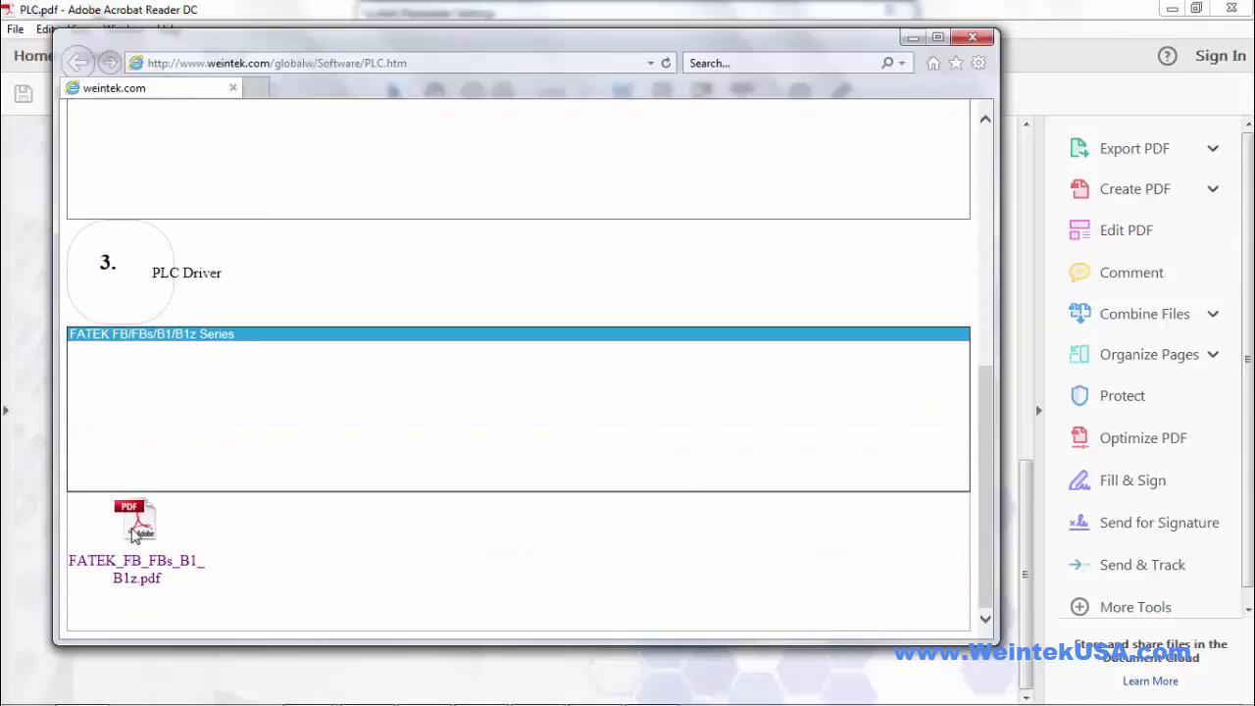
Step: Open FATEK_FB_FBs_B1_B1z.pdf and read down to the RS485 2W wiring diagram on page 11
left_click(144, 576)
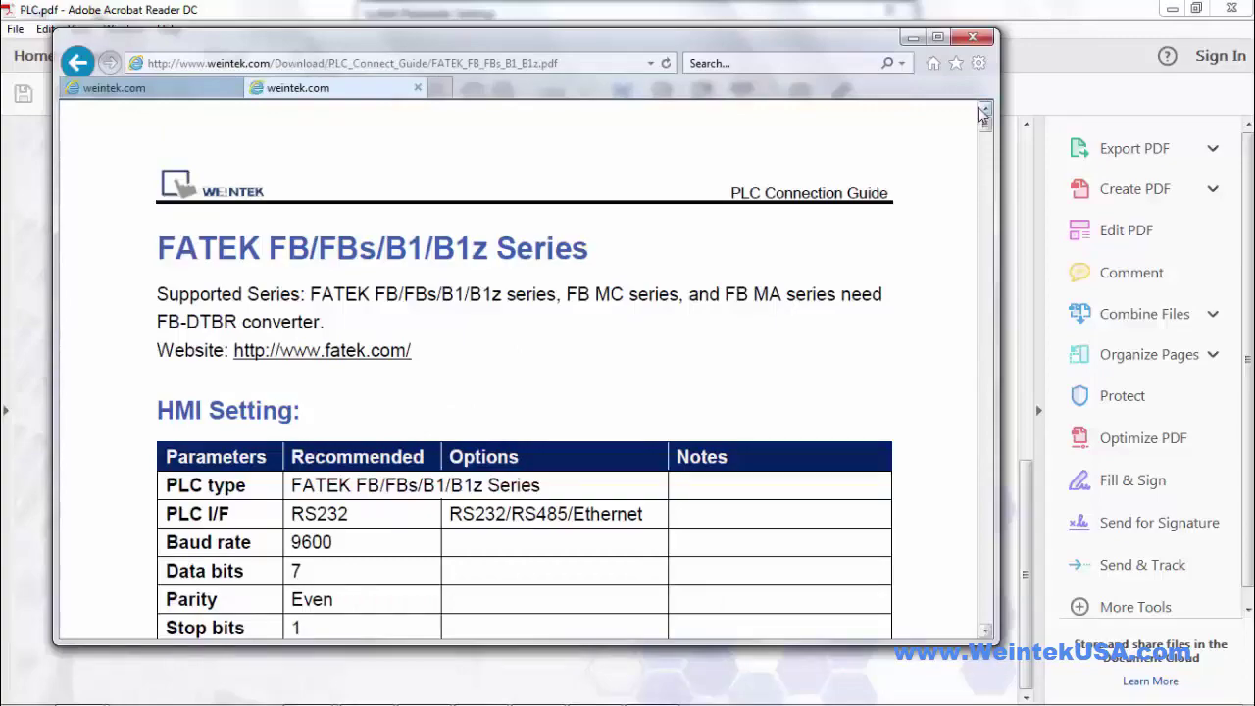
left_click_drag(983, 114, 989, 233)
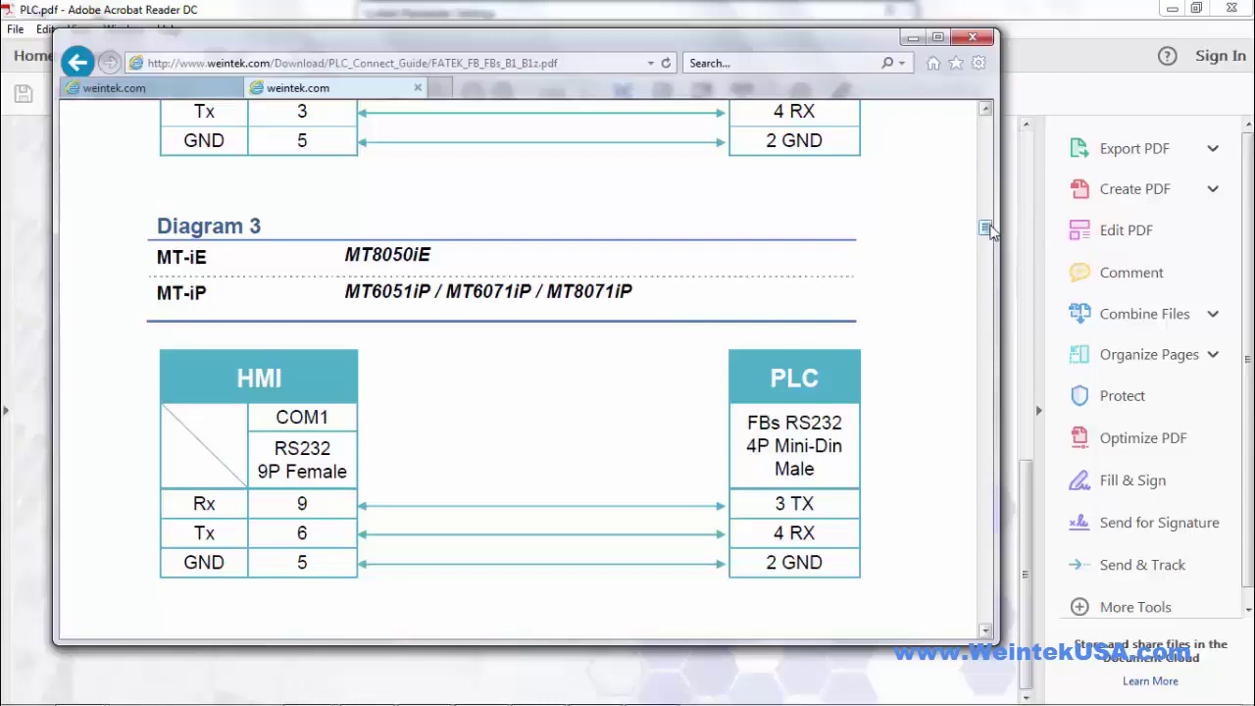
left_click_drag(987, 229, 986, 240)
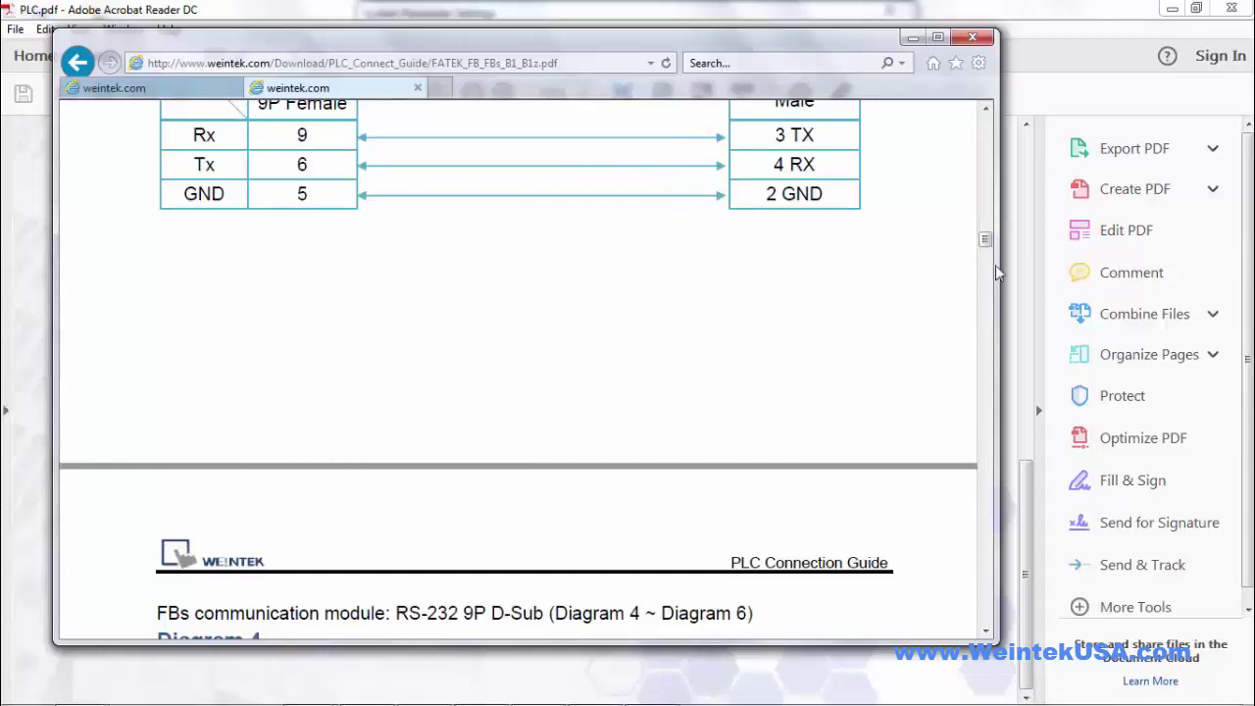
left_click_drag(987, 241, 976, 569)
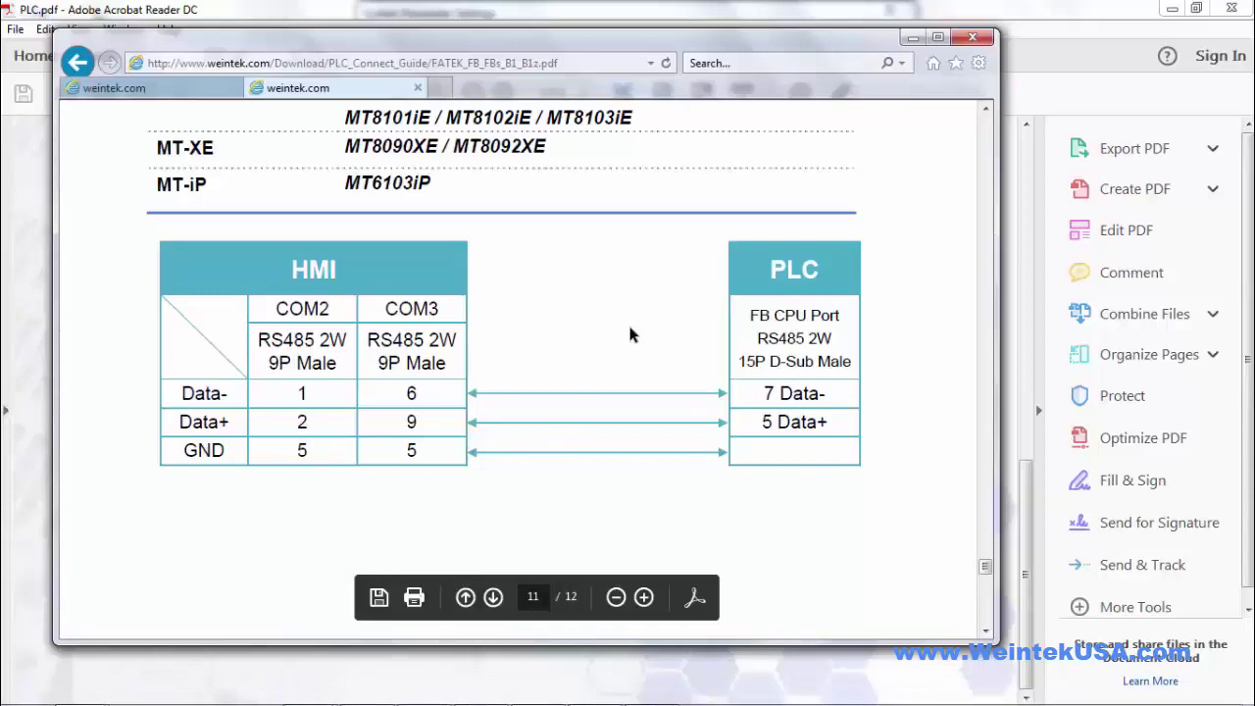
left_click(910, 39)
Step: Check the FATEK COM 1 settings (9600 baud, 7 data bits, Even parity, 1 stop bit) unchanged
left_click(1171, 9)
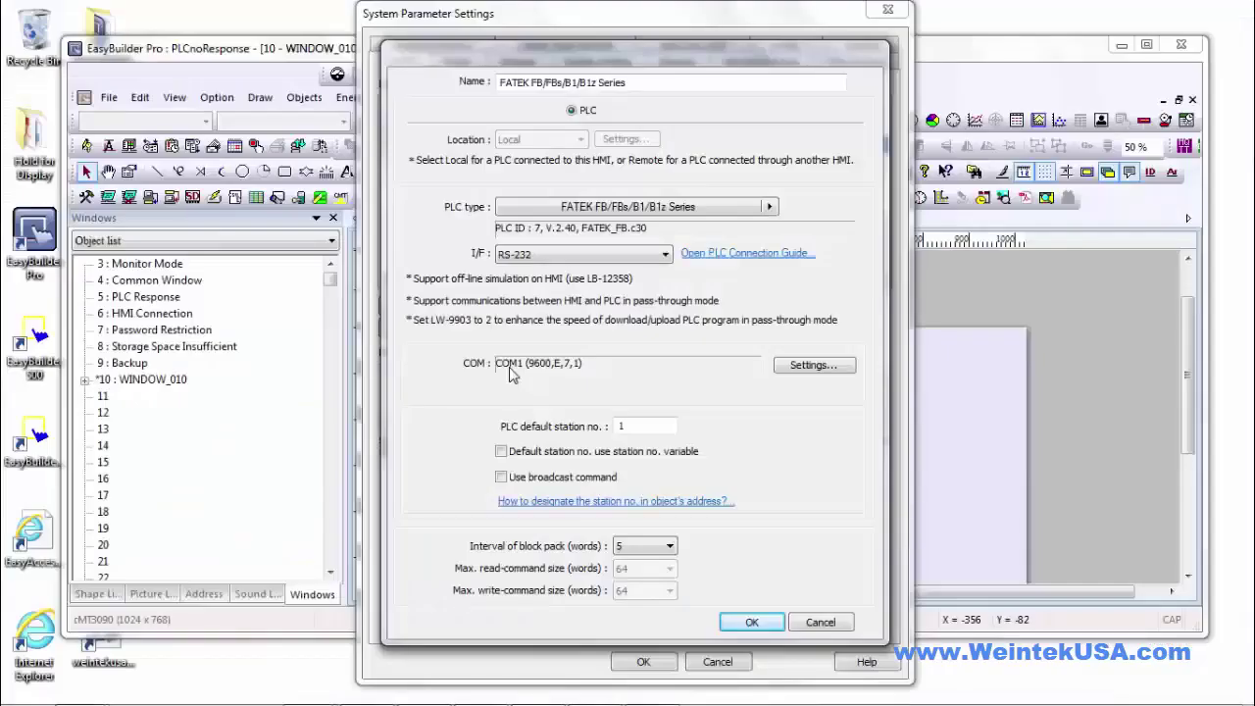
left_click(812, 365)
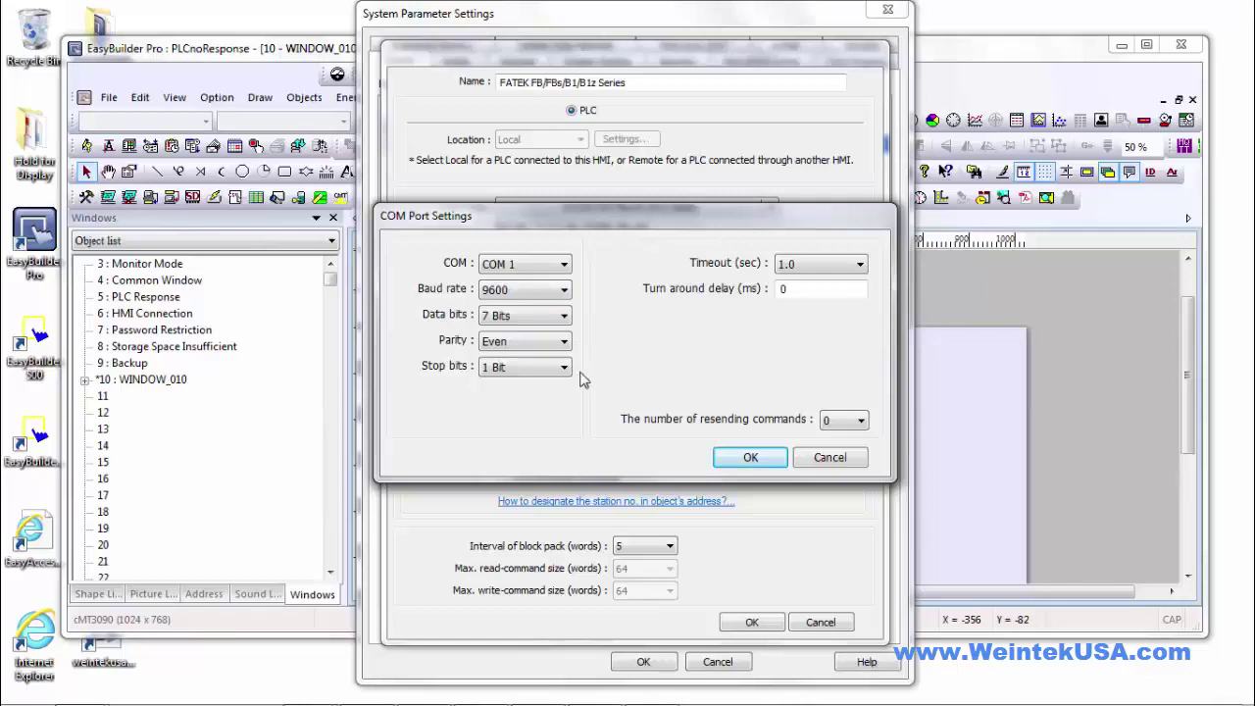
left_click(746, 457)
left_click(643, 257)
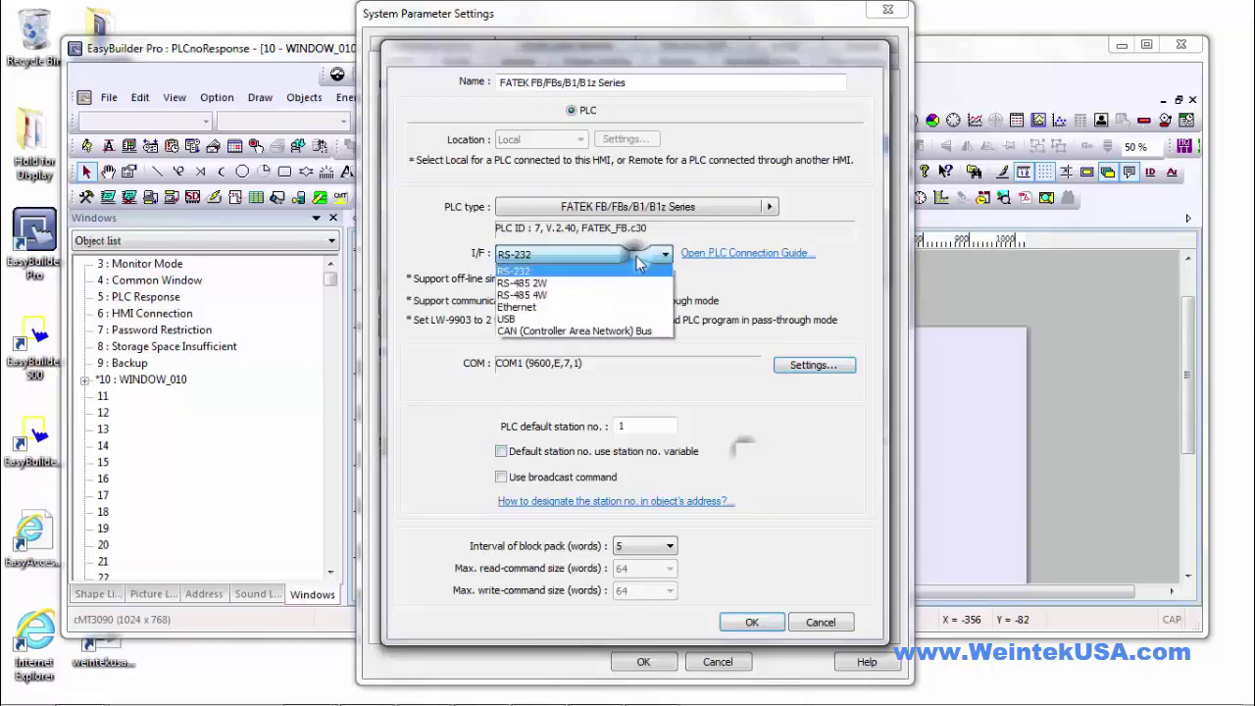
Step: Switch the FATEK PLC to Ethernet at 192.168.1.100, port 500, and confirm both dialogs
left_click(622, 306)
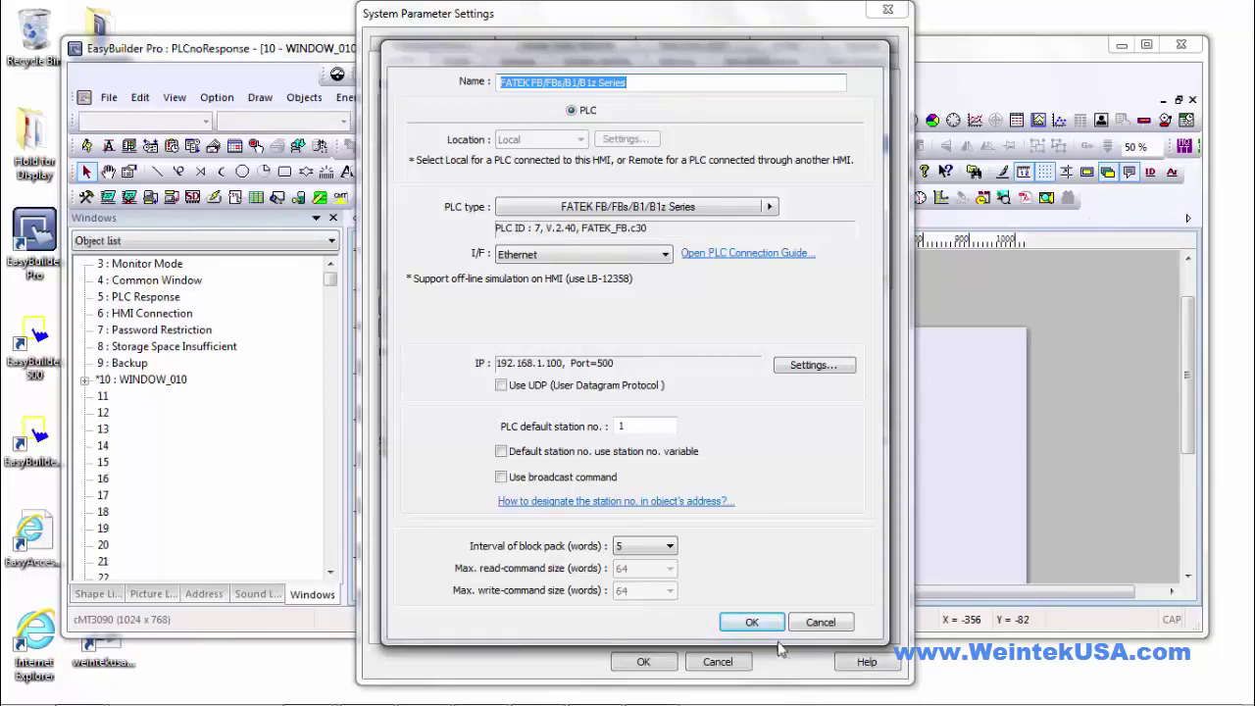
left_click(752, 622)
left_click(643, 662)
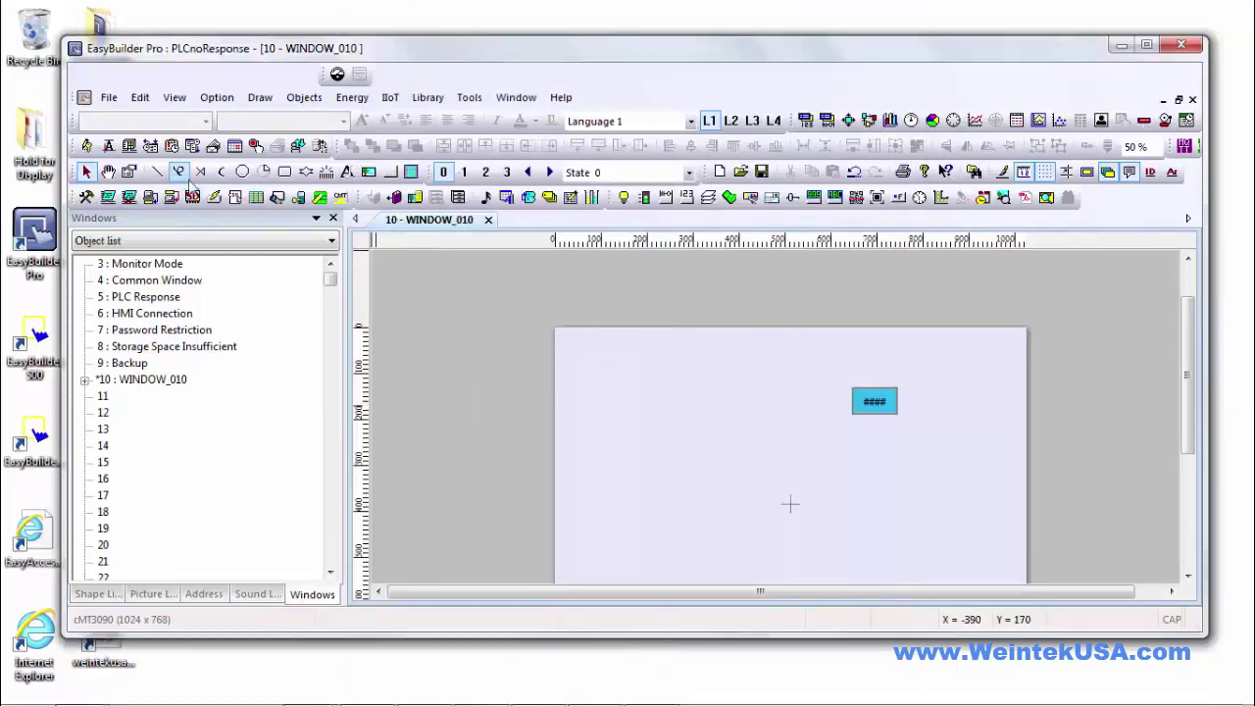
Step: Show the Address panel from the view options and maximize the EasyBuilder Pro window
left_click_drag(187, 53, 161, 27)
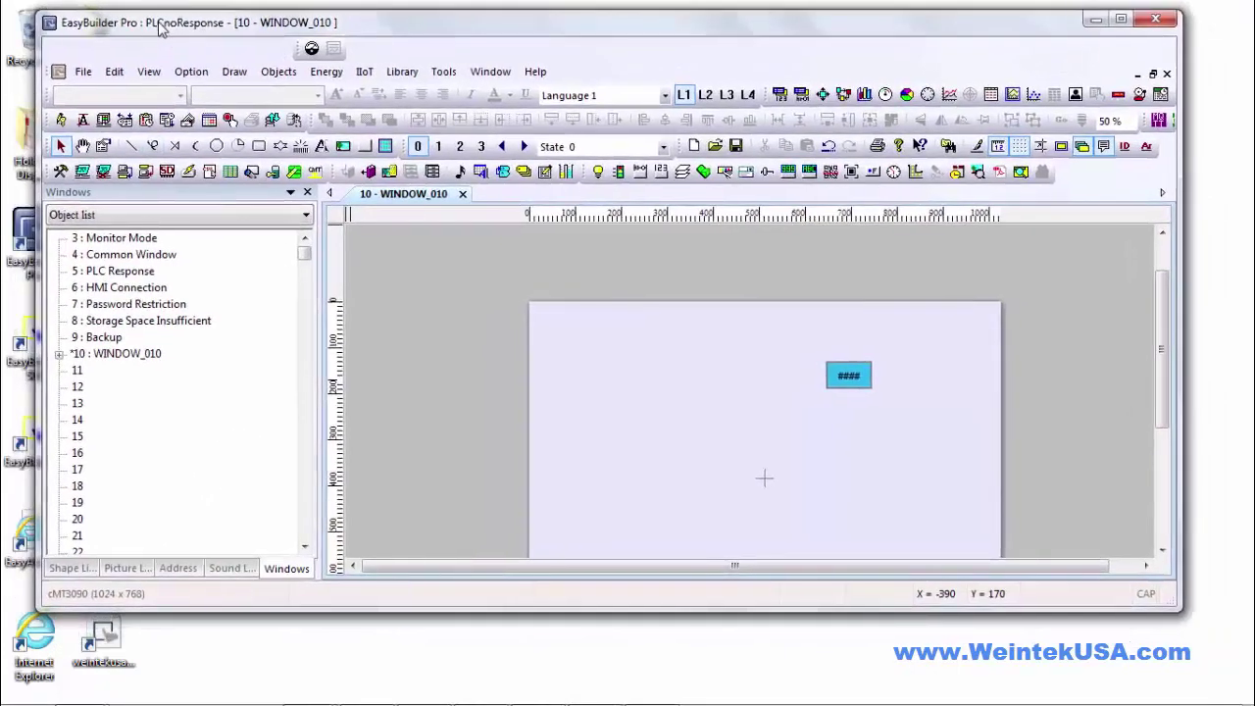
left_click(148, 72)
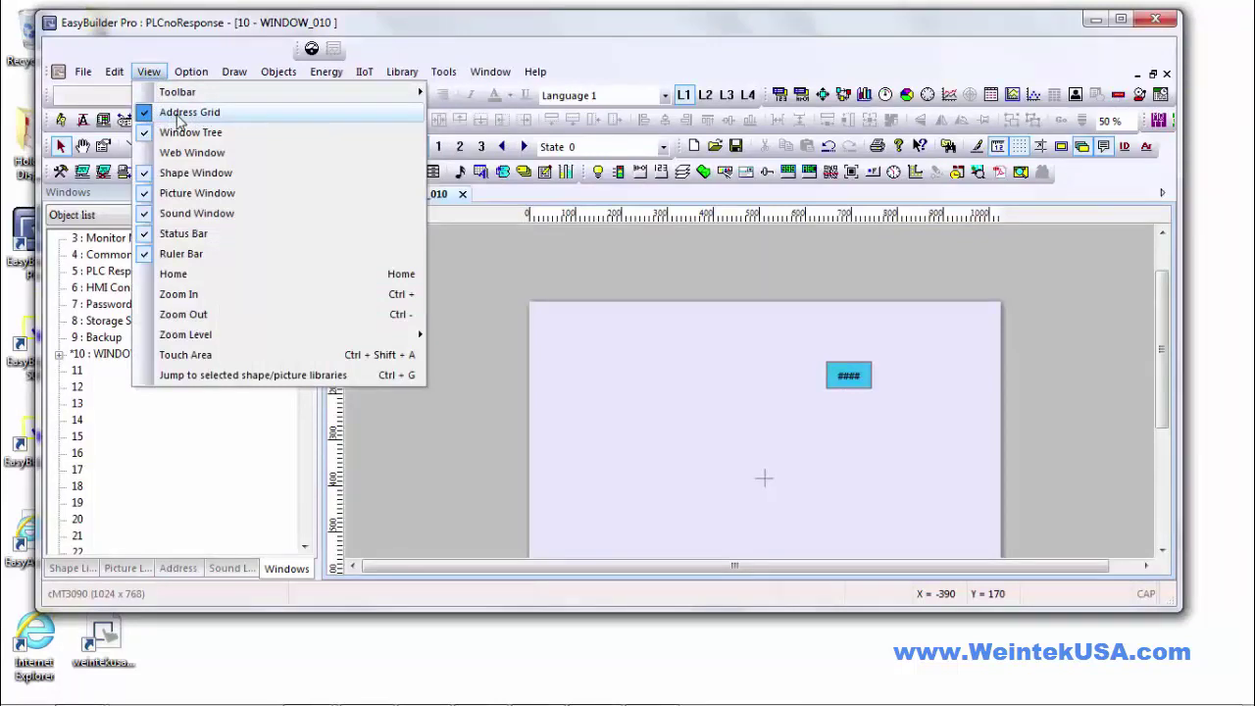
left_click(179, 570)
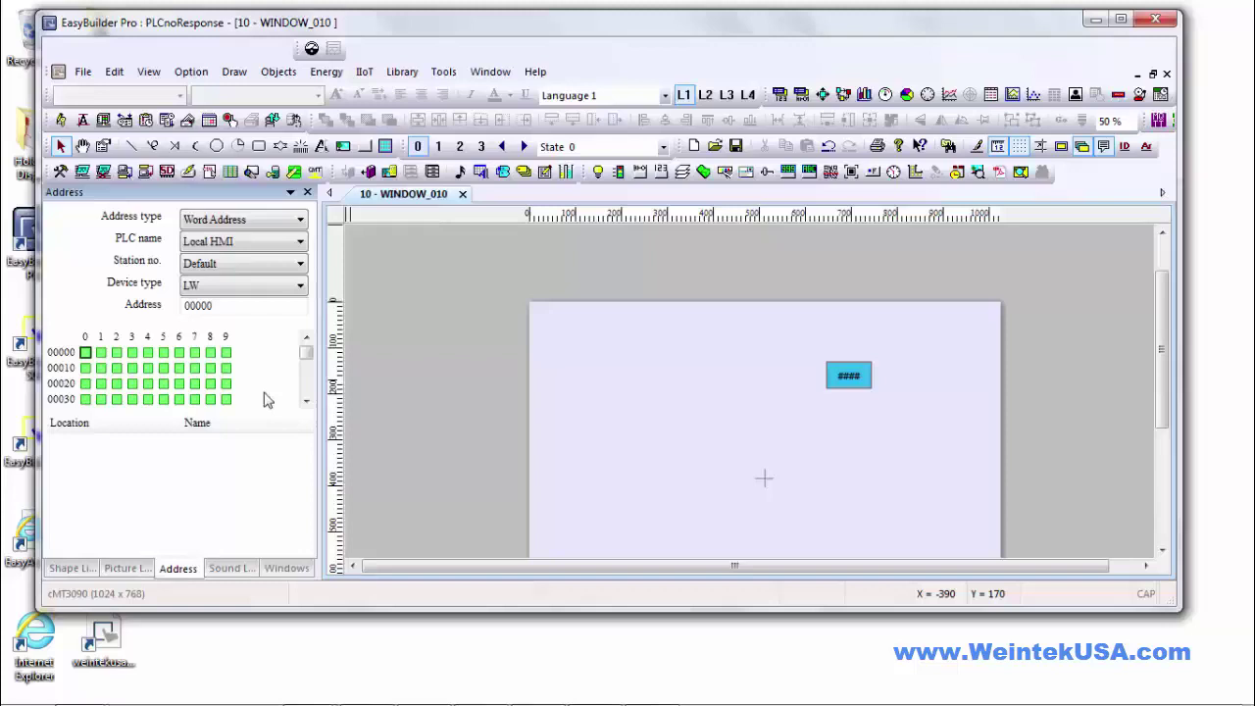
double_click(304, 22)
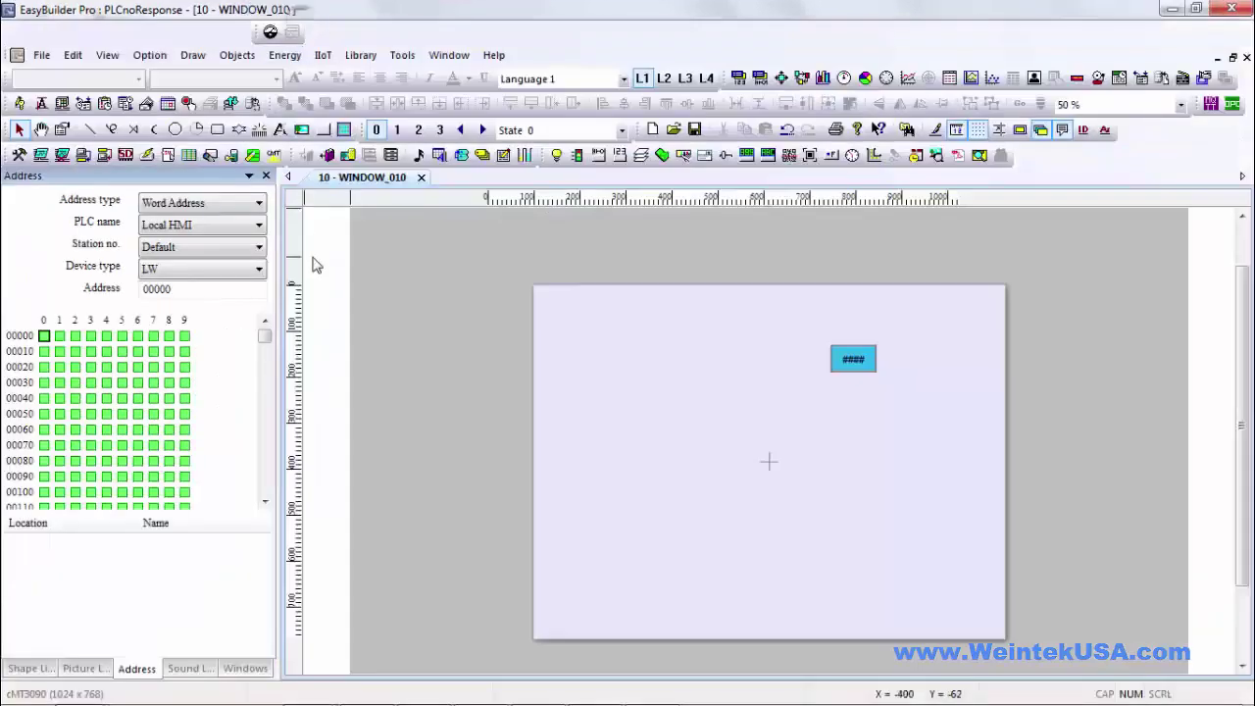
Step: Set the Address panel to Word Address, PLC FATEK, device type D
left_click(150, 205)
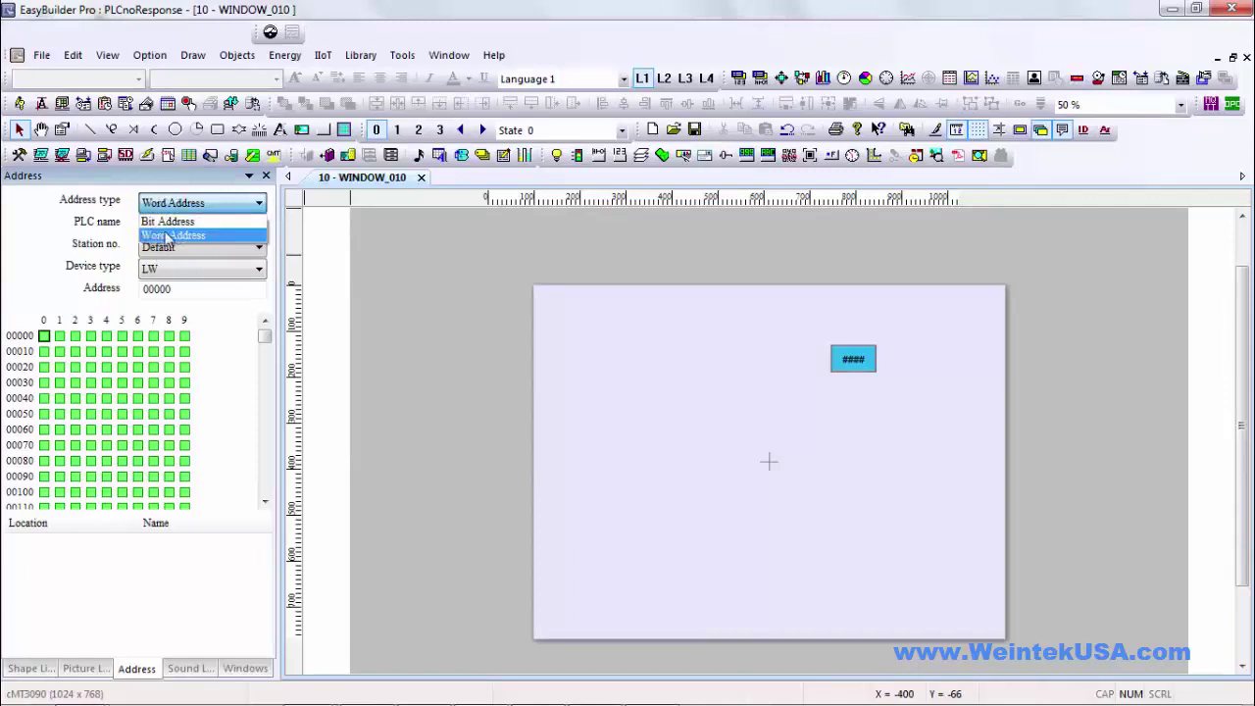
left_click(186, 204)
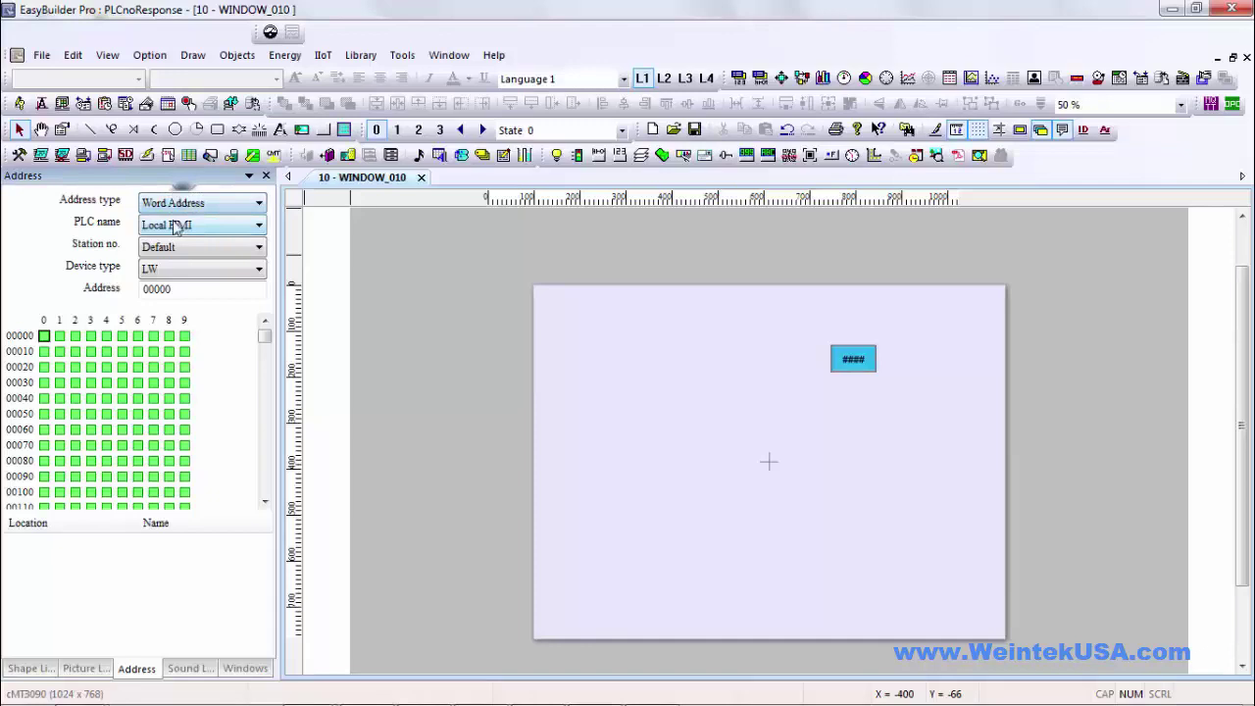
left_click(176, 224)
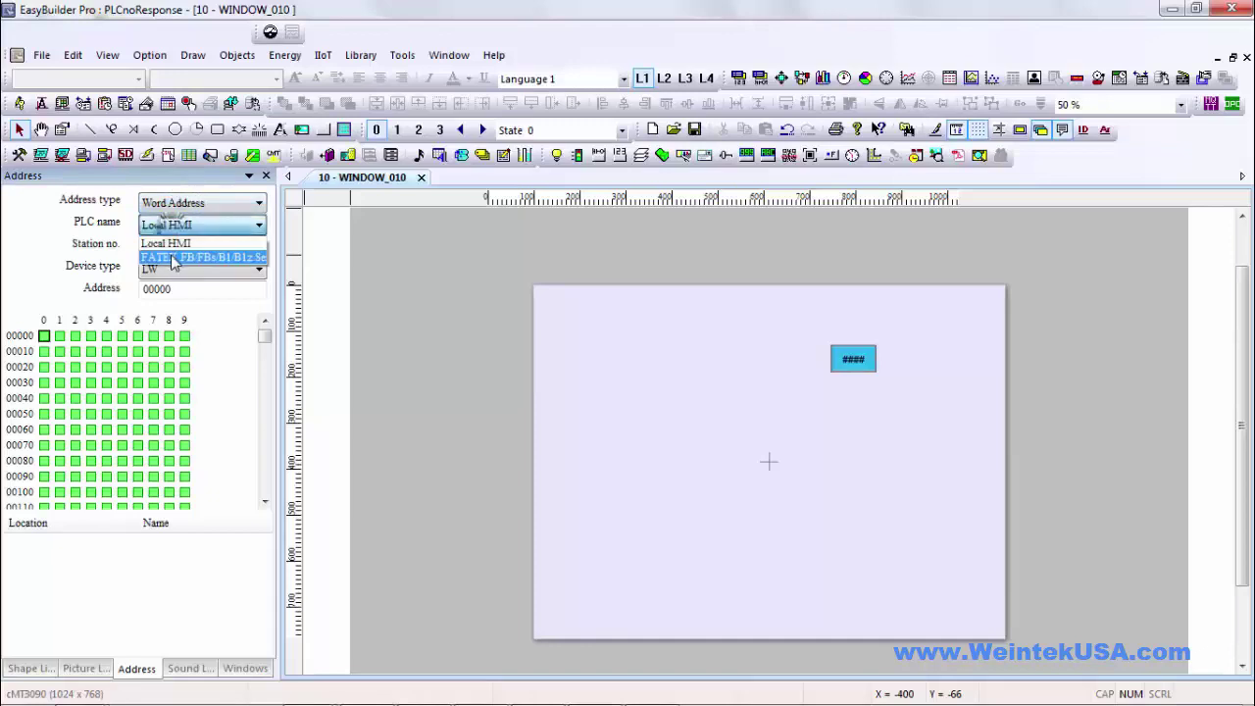
left_click(174, 256)
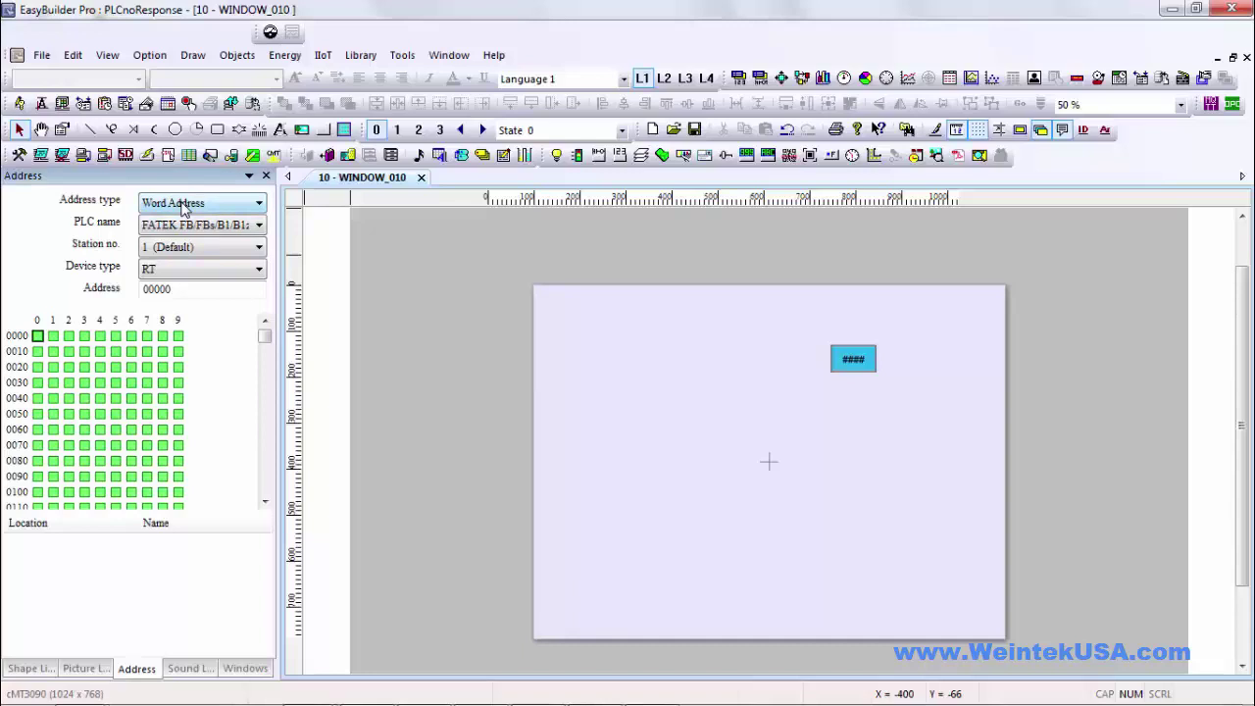
left_click(168, 274)
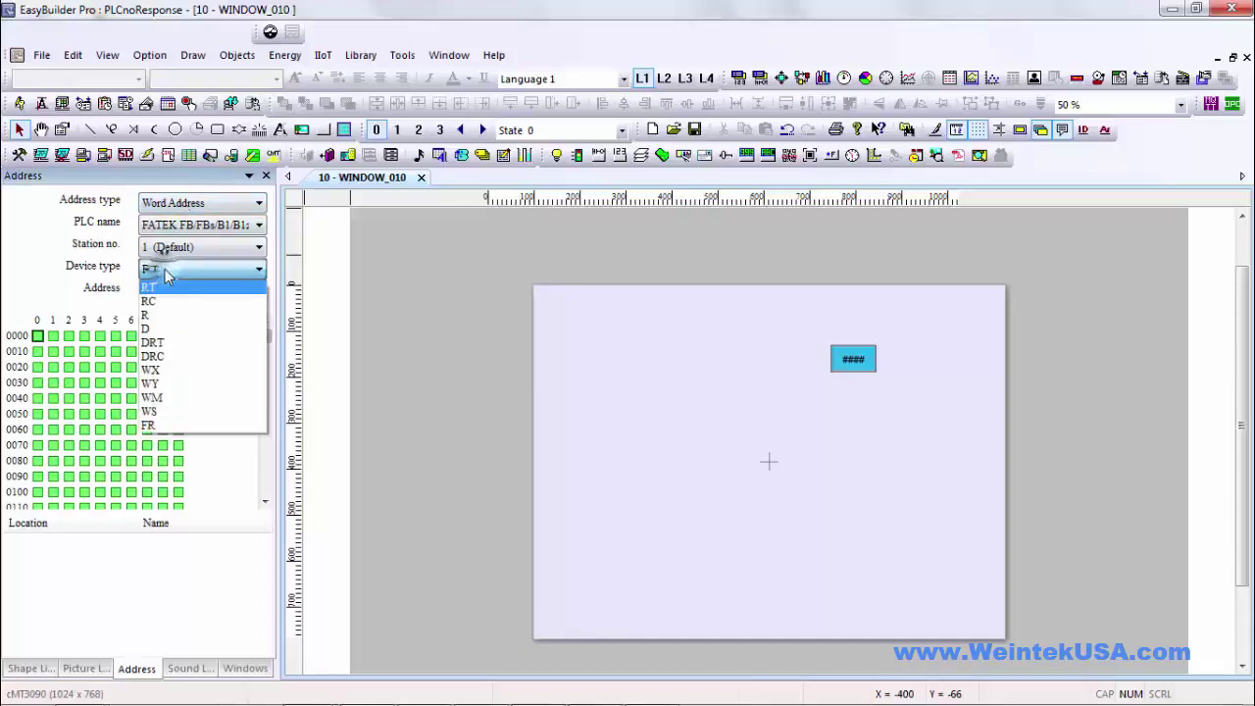
left_click(174, 330)
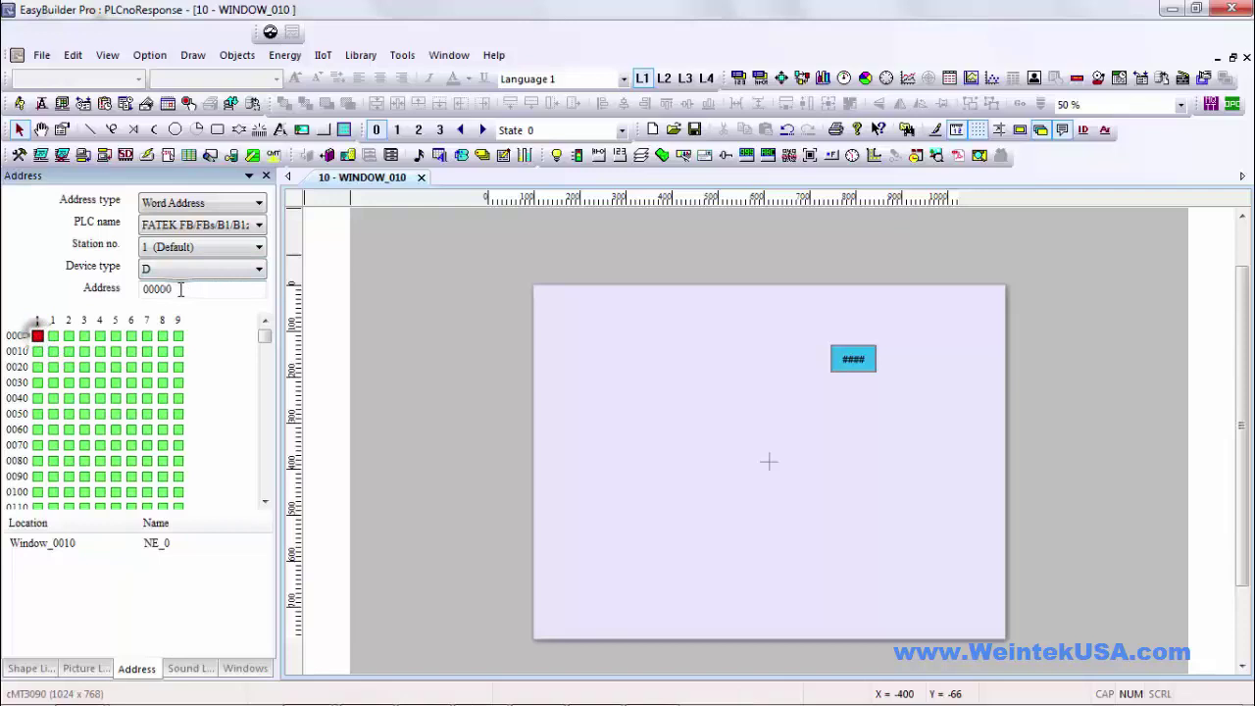
Step: Pick D addresses 0032, 0086, 0103 and finally 2670 from the address grid
left_click_drag(183, 293, 132, 291)
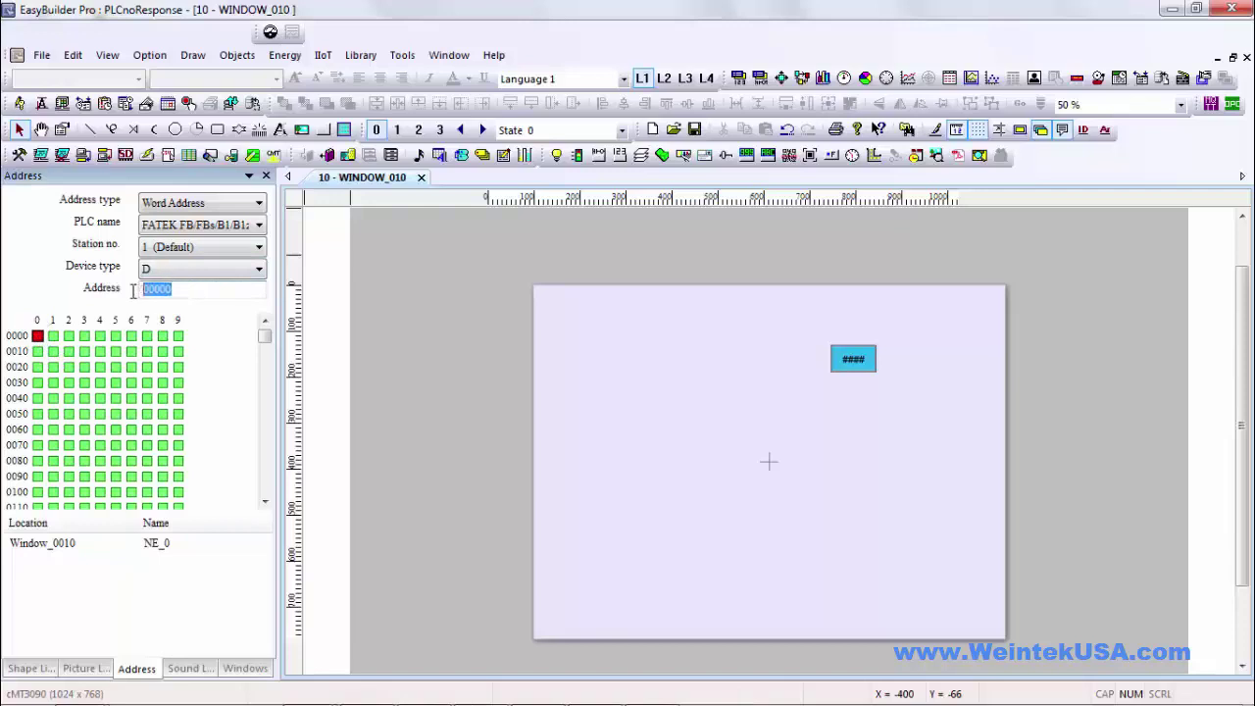
left_click(197, 288)
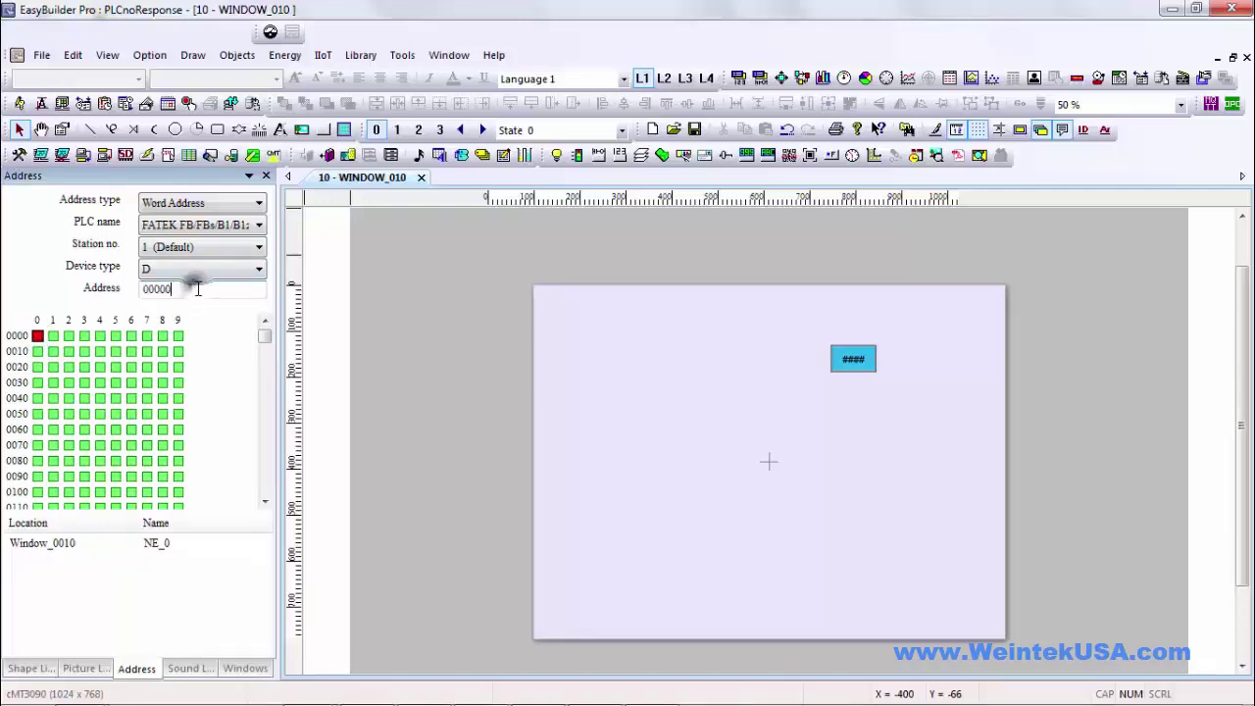
left_click(67, 381)
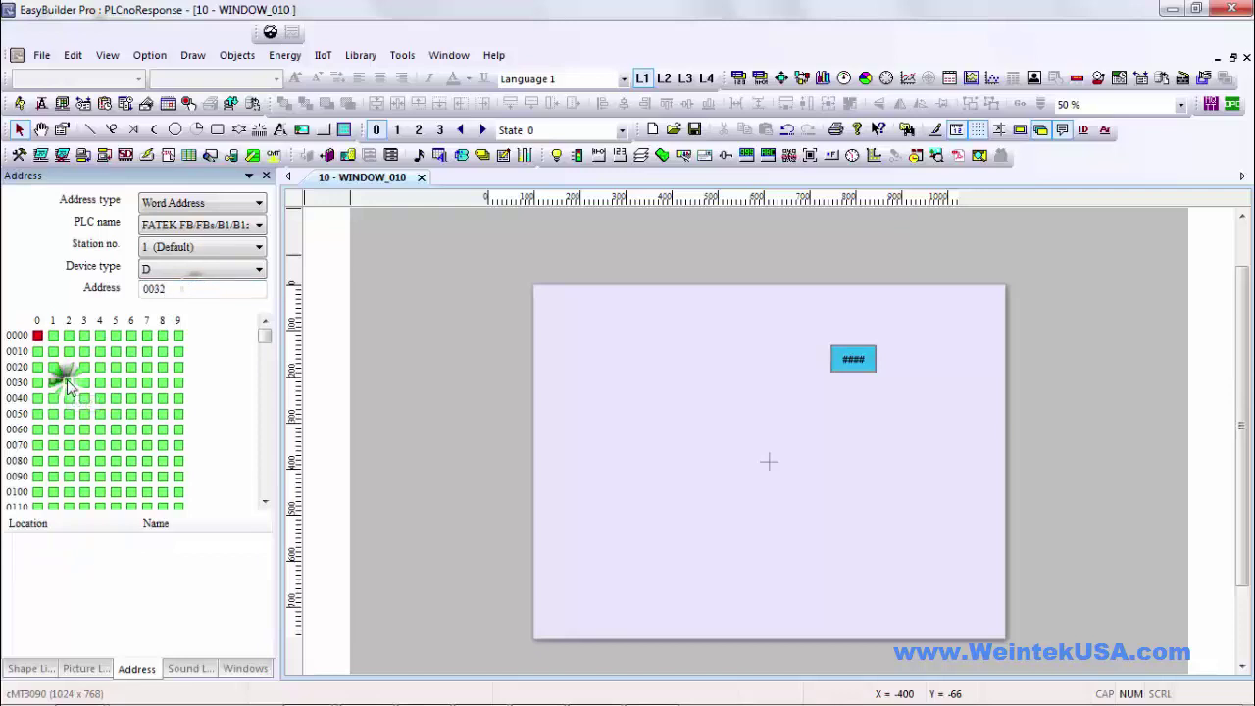
left_click(129, 463)
left_click(85, 492)
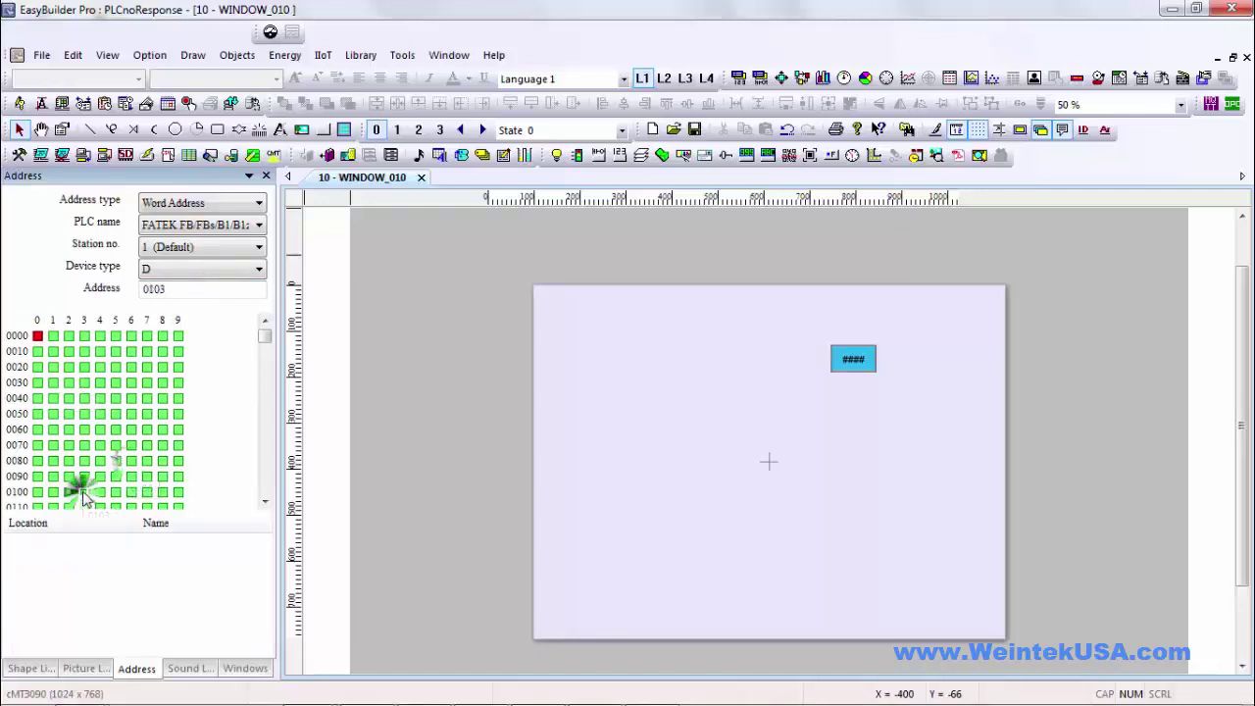
left_click_drag(265, 337, 264, 375)
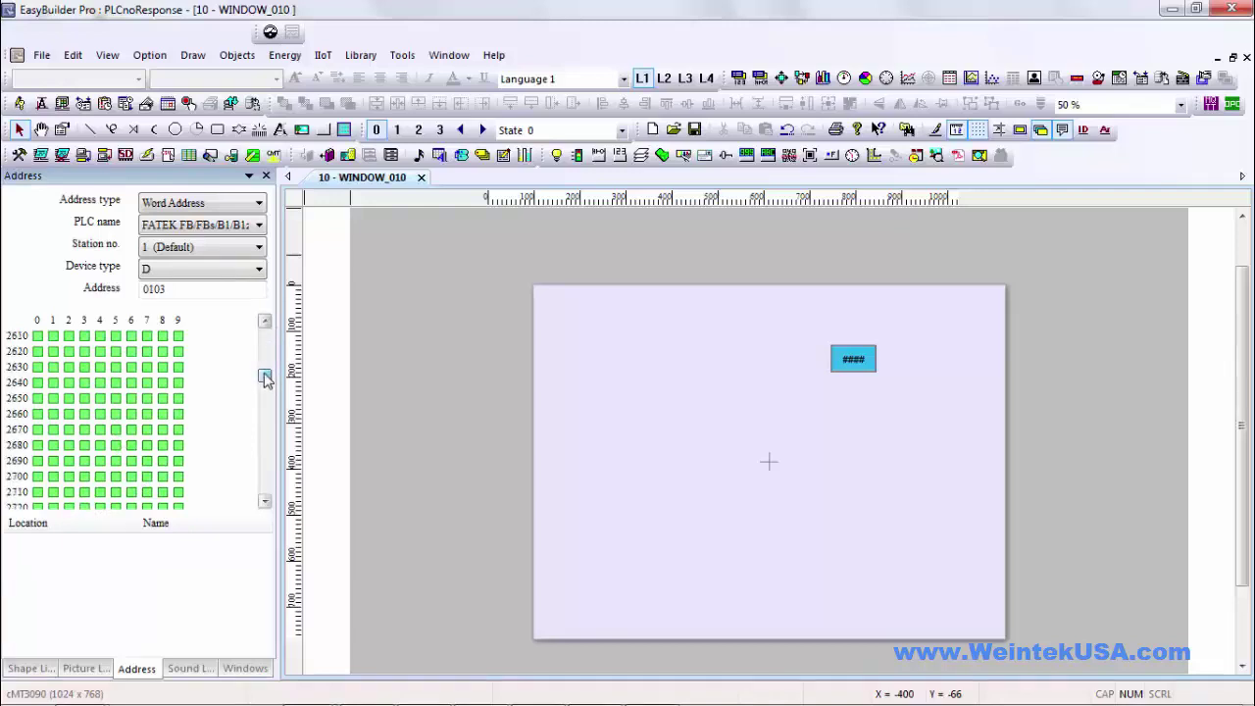
left_click(37, 431)
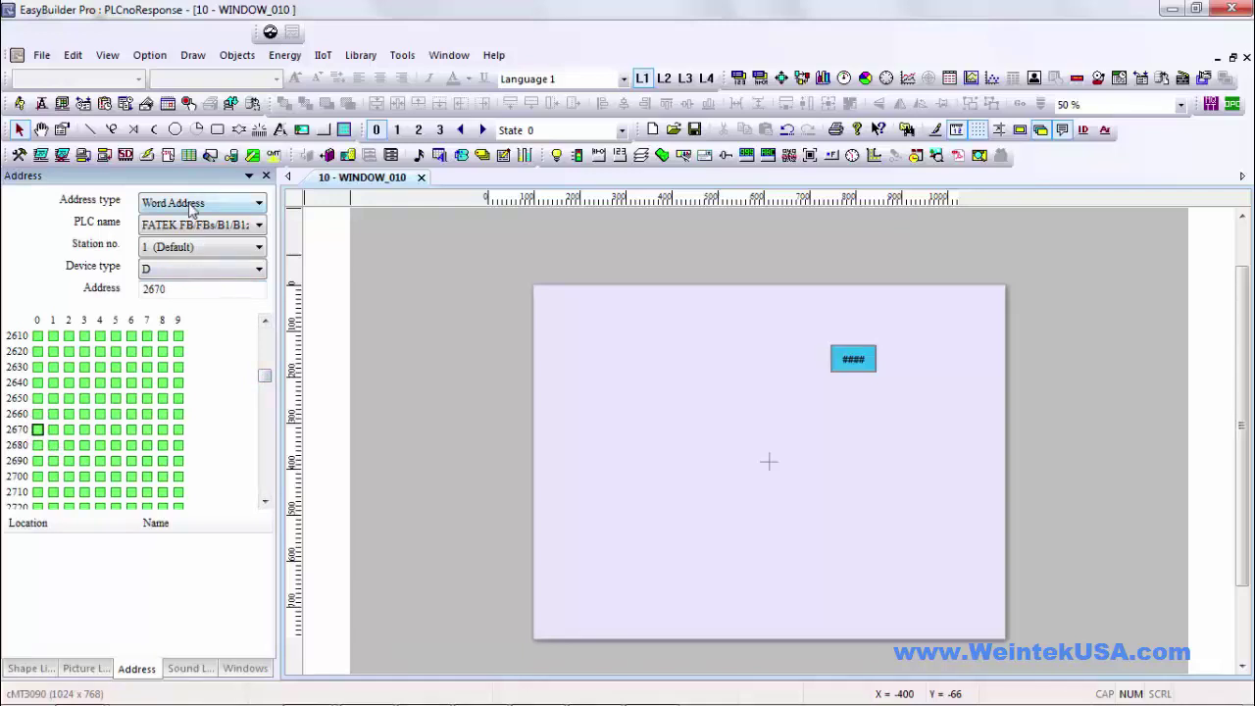
left_click(174, 289)
left_click(740, 664)
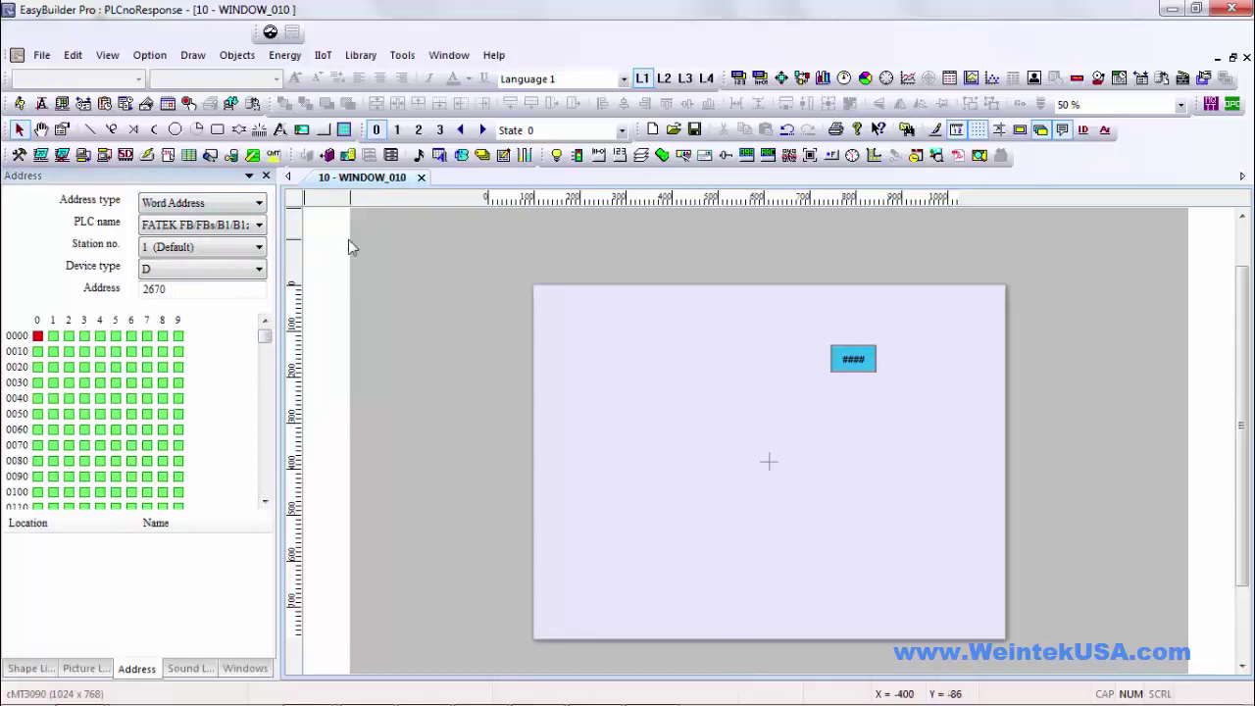
Step: Open Edit > System Parameters and start adding a new PLC
left_click(74, 54)
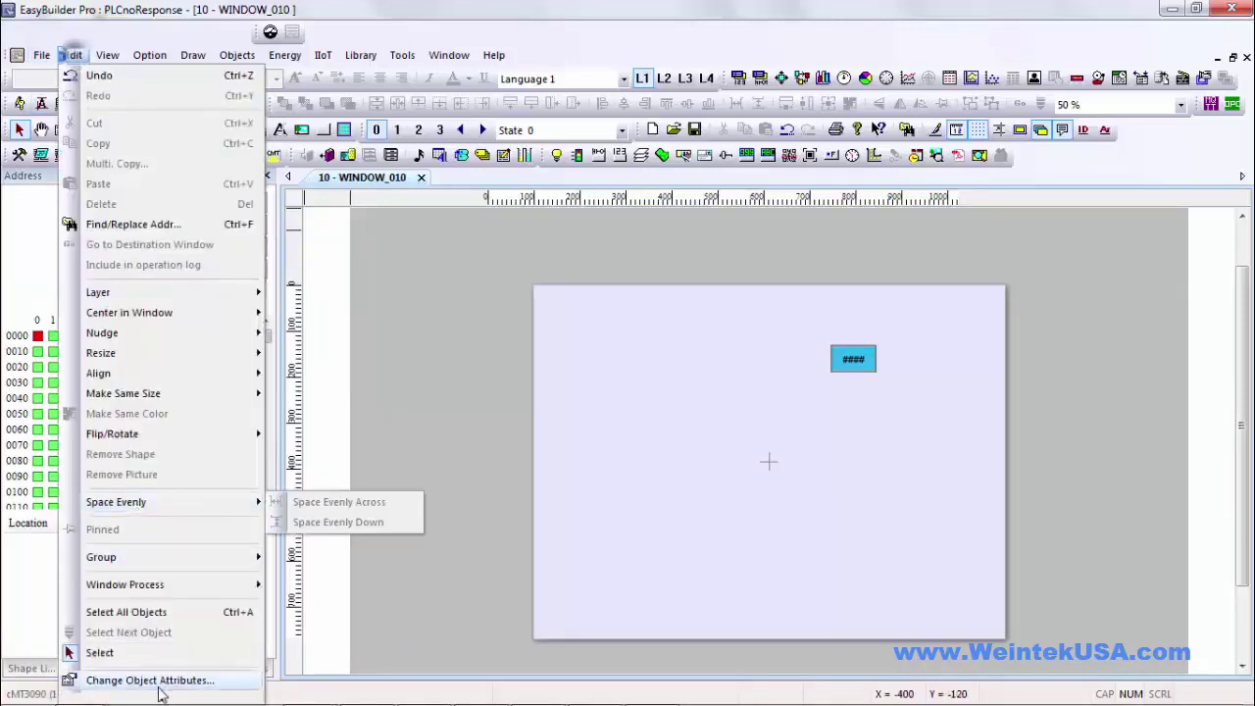
mouse_move(161, 691)
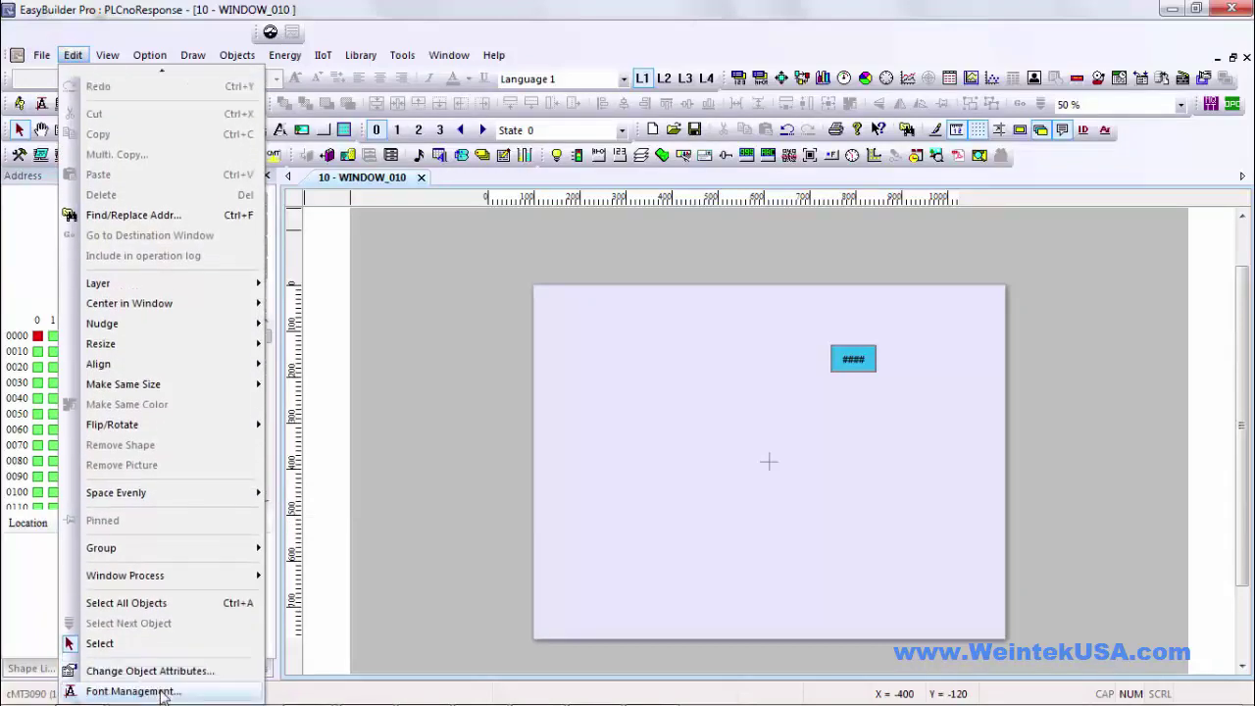
left_click(161, 691)
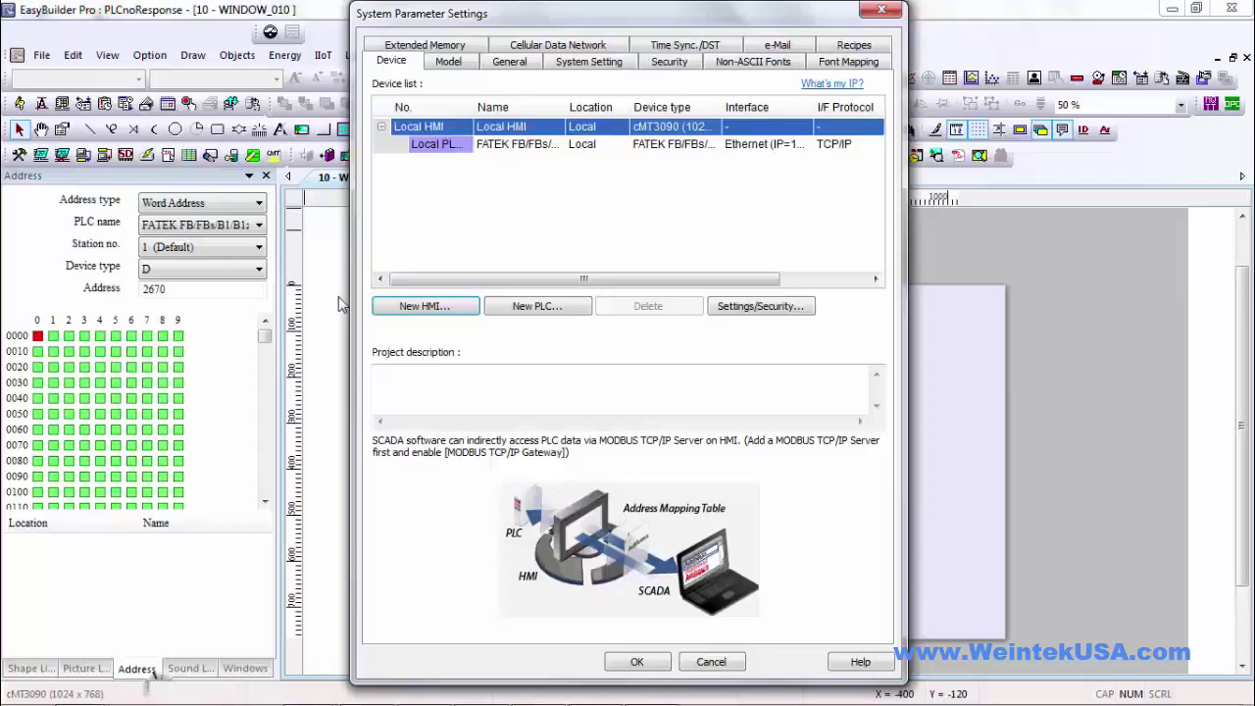
left_click(517, 311)
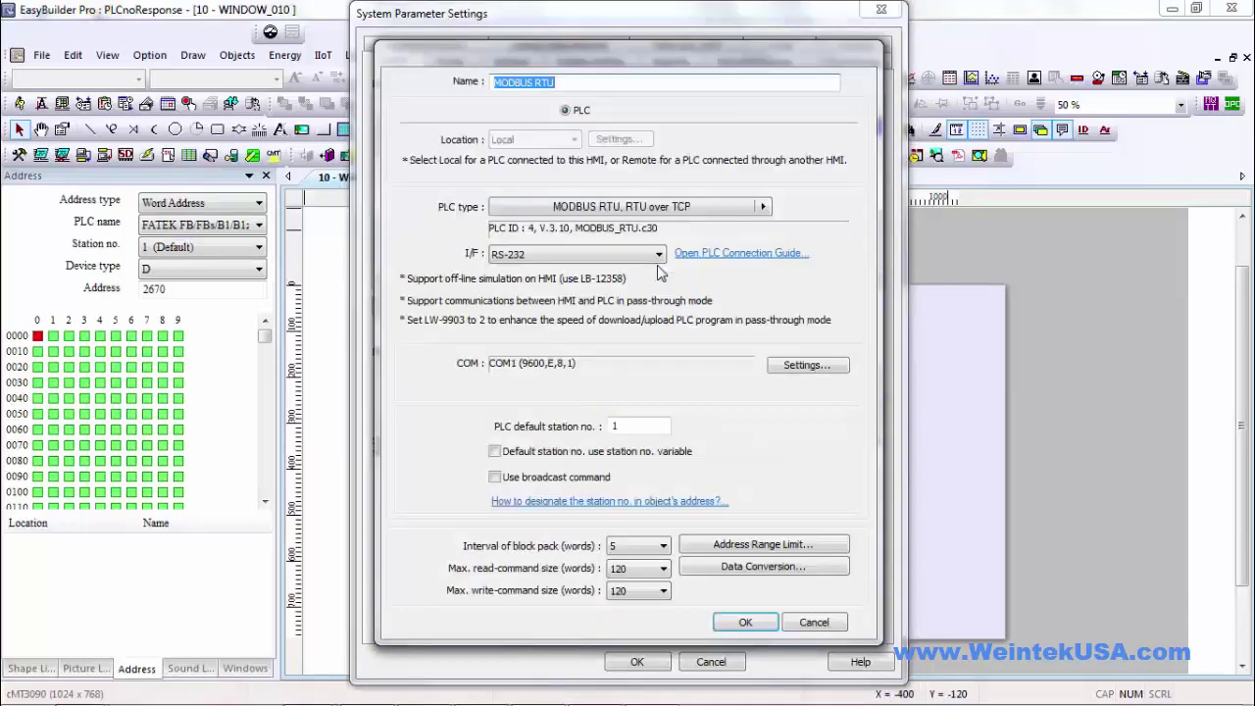
Step: Set the PLC type to Rockwell Automation, Inc. > Rockwell EtherNet/IP (DF1)
left_click(701, 208)
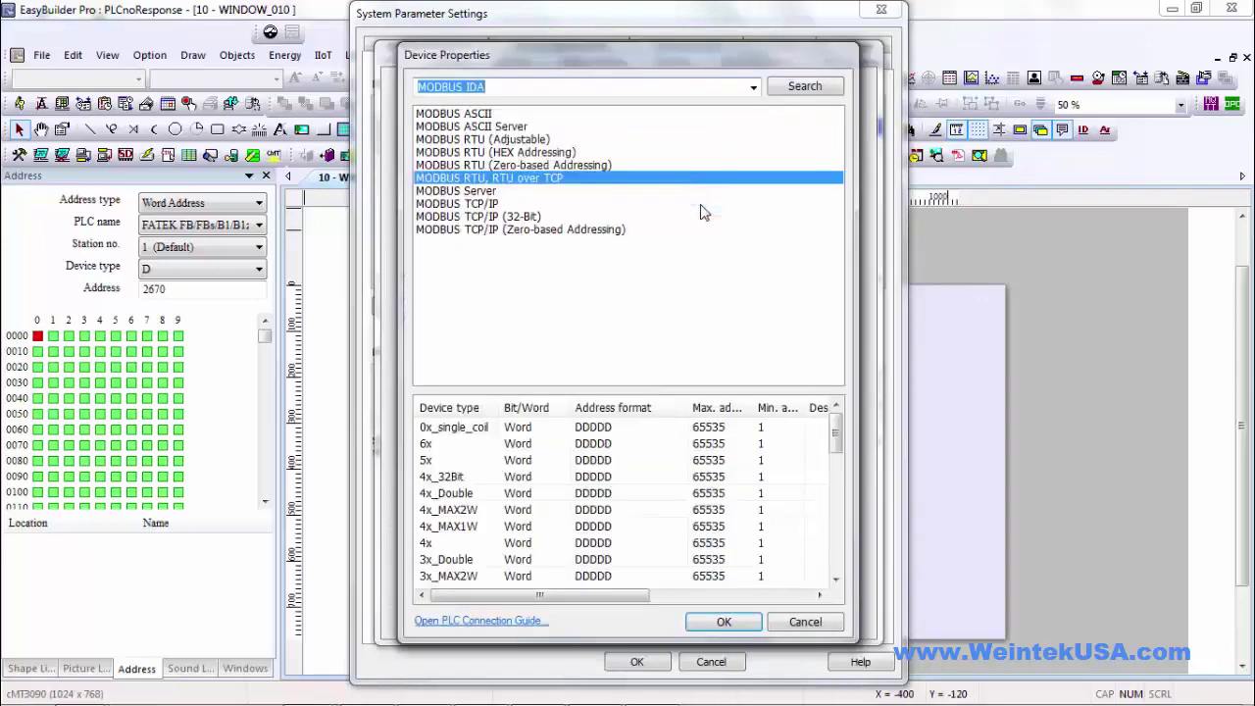
left_click(753, 87)
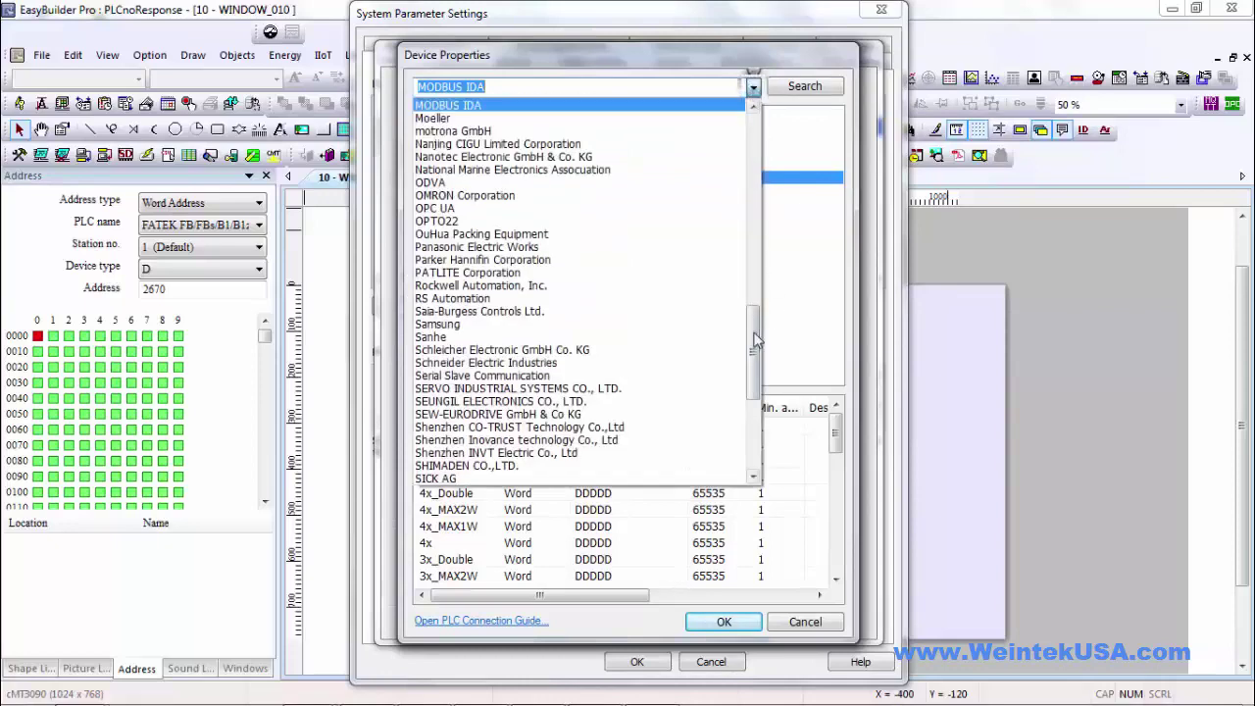
left_click_drag(749, 336, 698, 88)
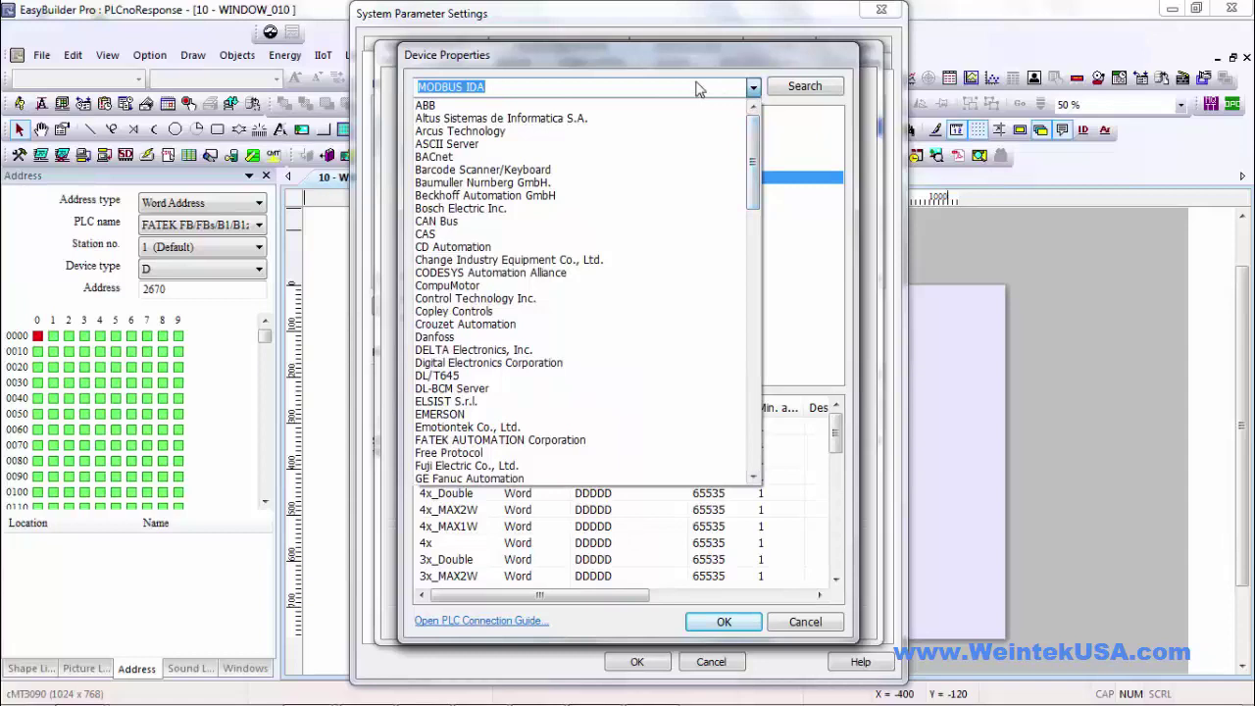
key("r")
key("Return")
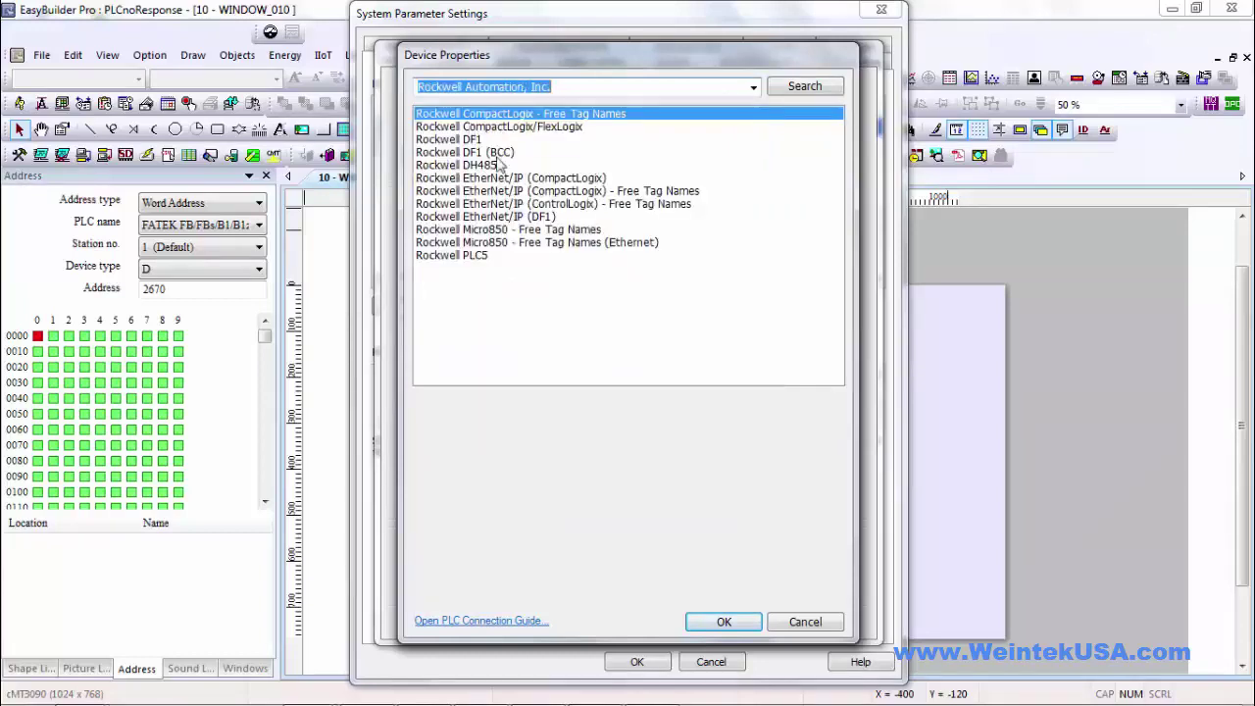
left_click(489, 218)
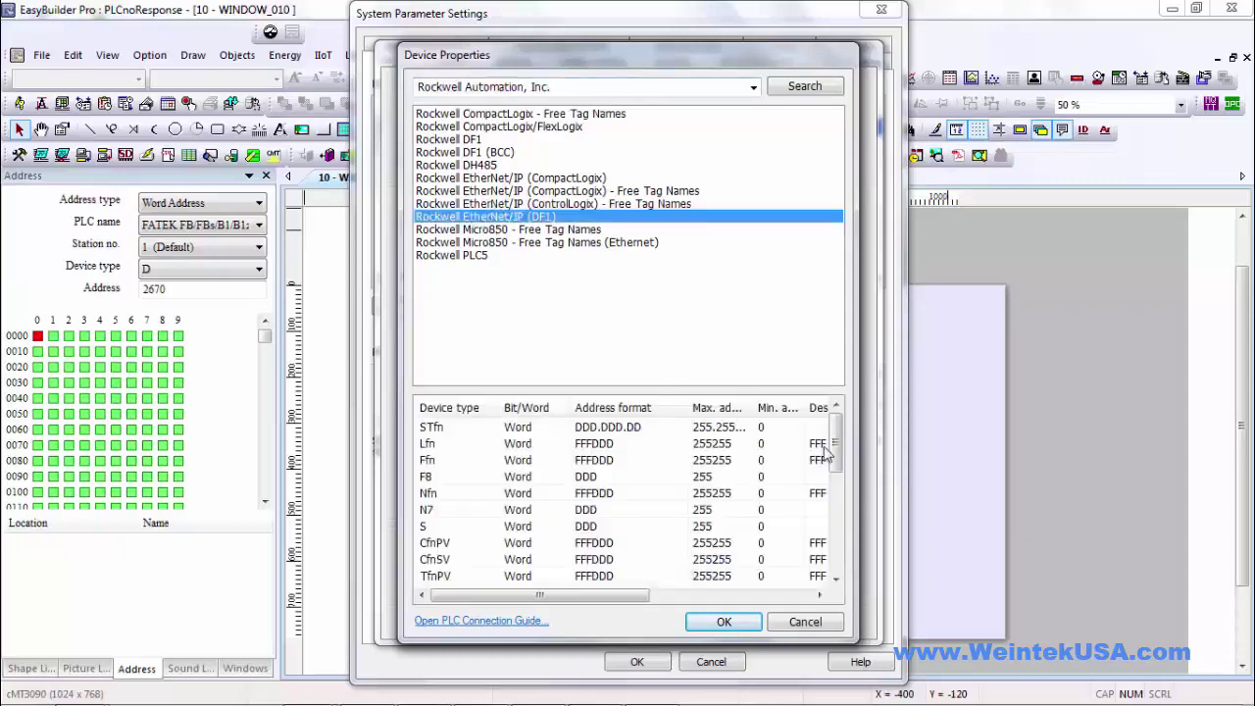
scroll(836, 463, "down", 1)
scroll(831, 476, "down", 6)
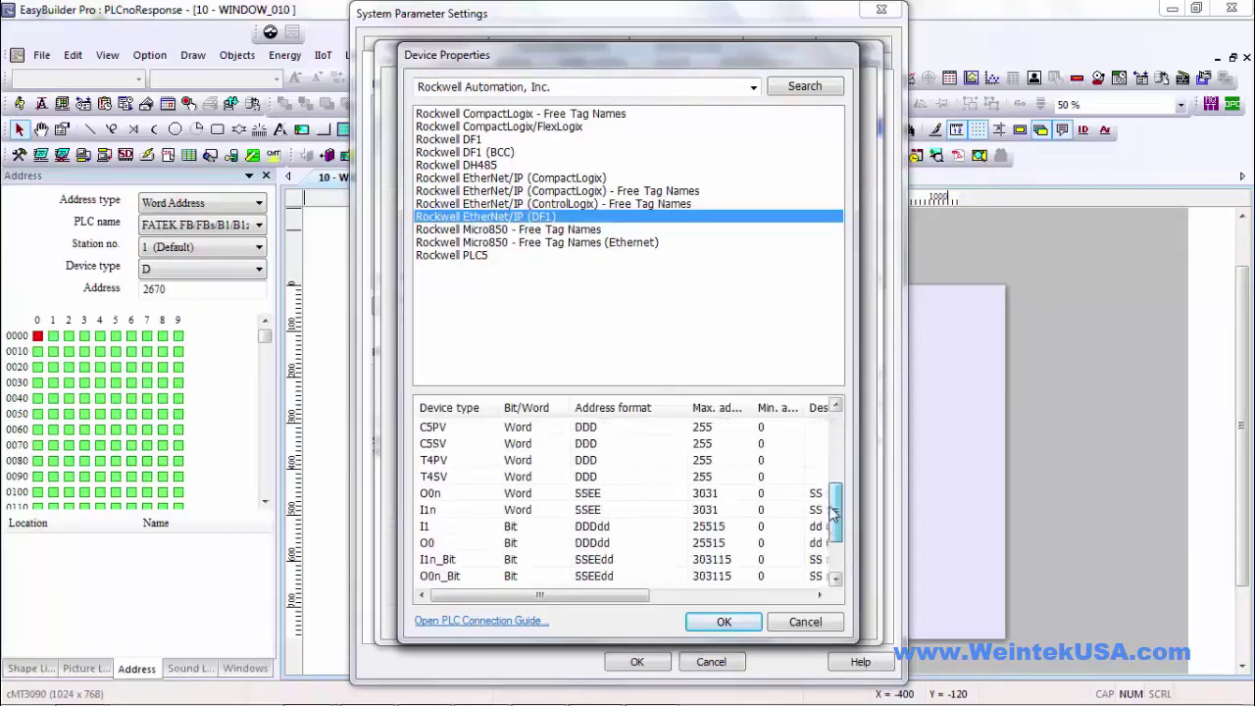
scroll(823, 493, "up", 10)
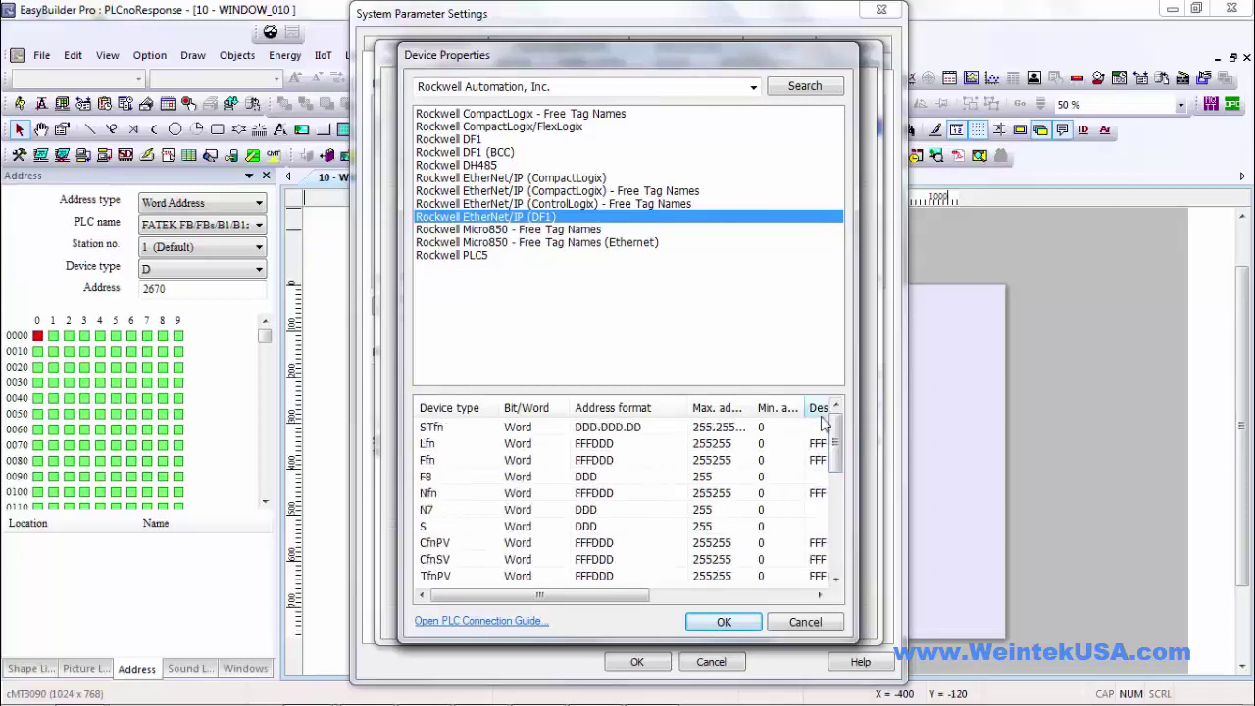
left_click(720, 623)
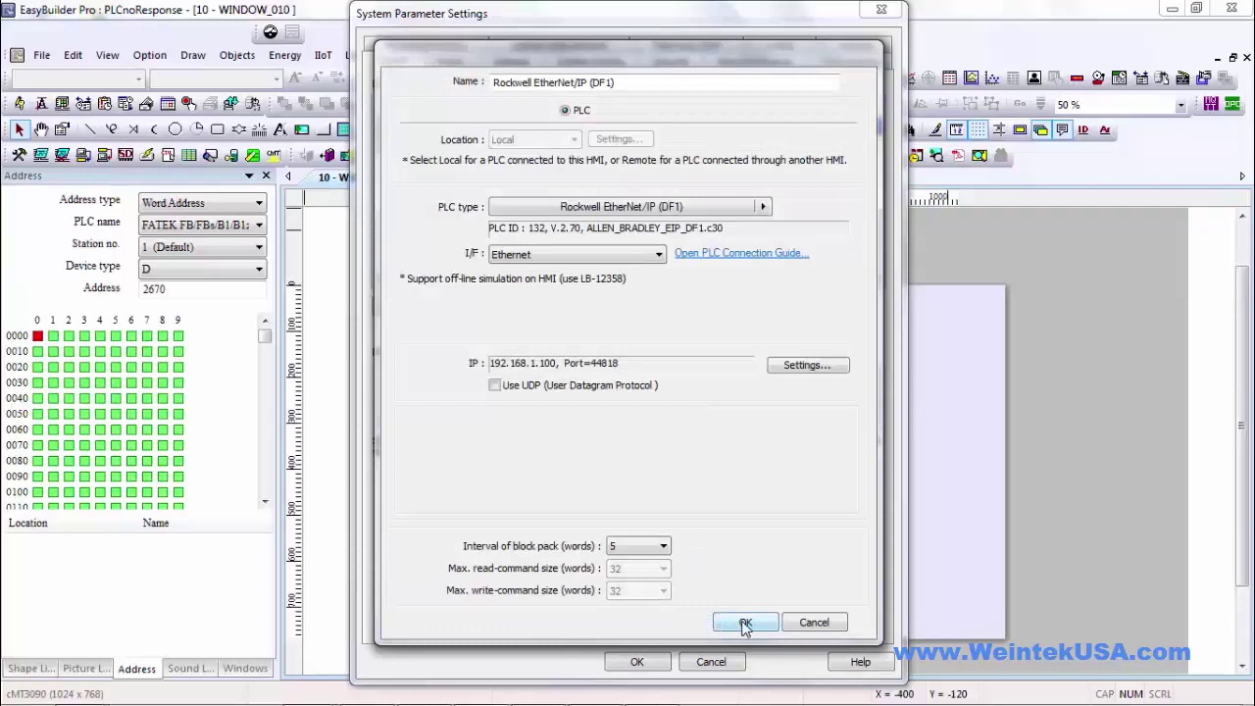
Step: Change the Rockwell PLC's IP address to 192.168.1.98 and confirm it into the device list
left_click(794, 367)
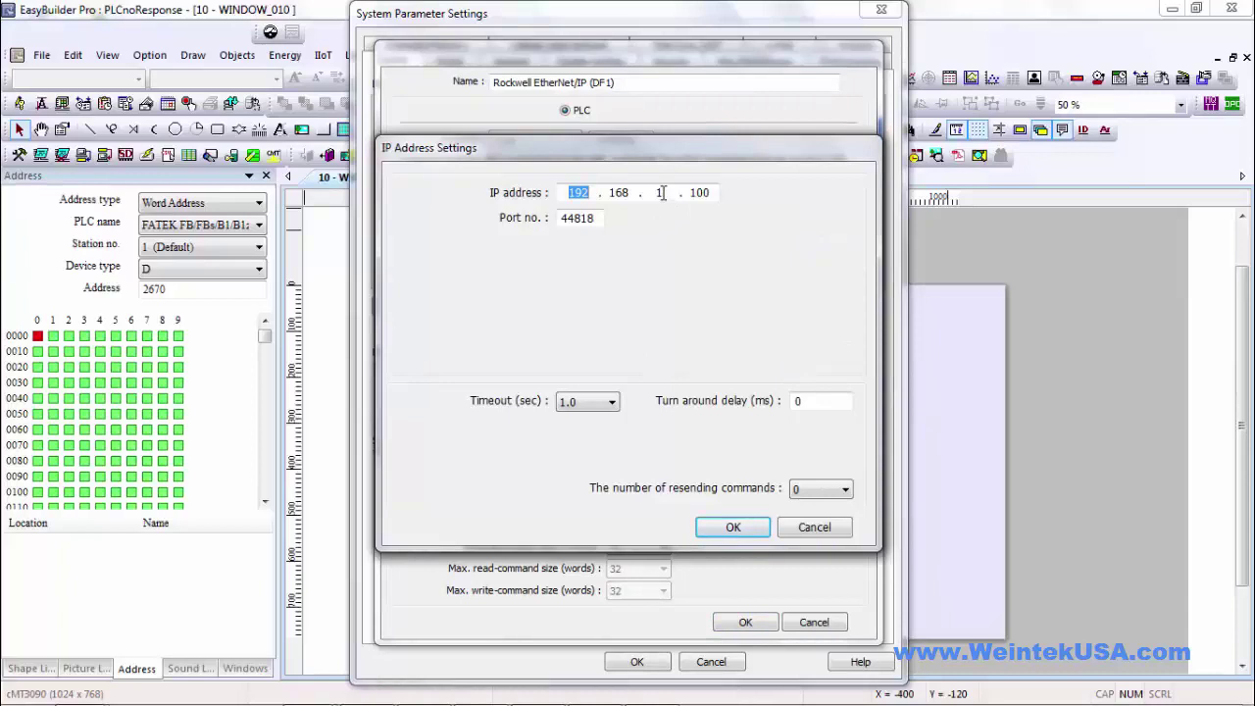
left_click_drag(723, 192, 689, 193)
type("98")
left_click(741, 529)
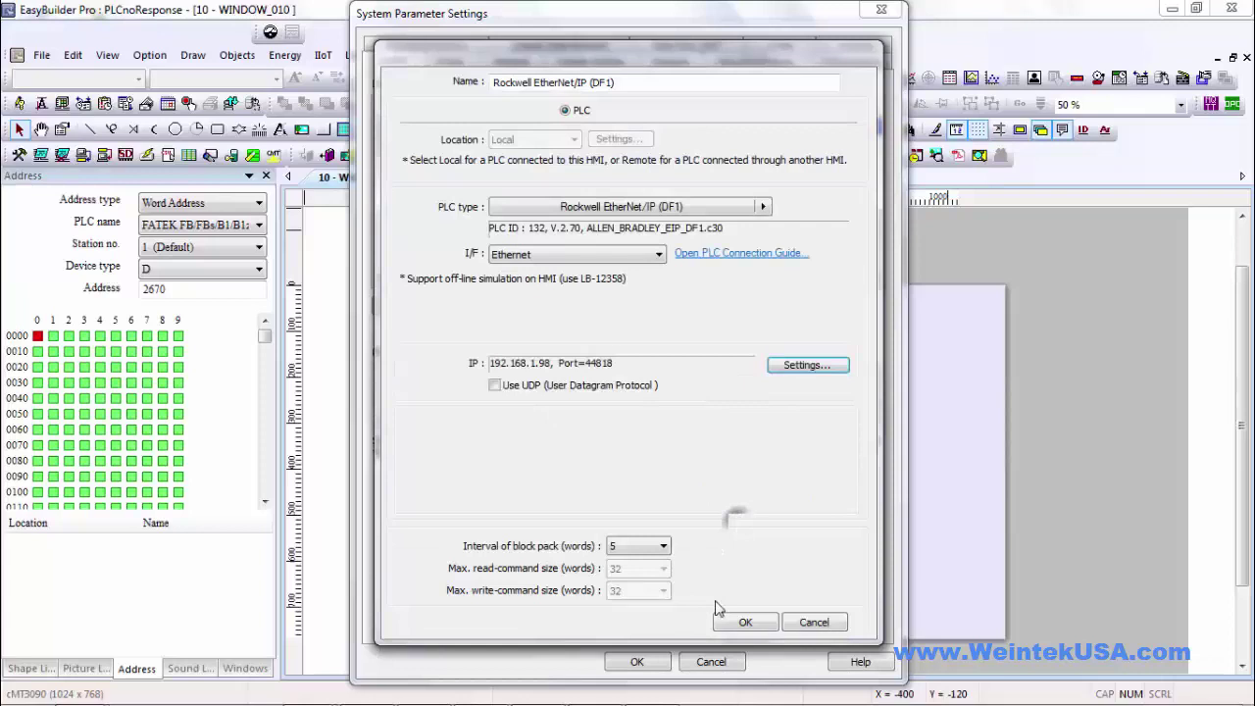
left_click(742, 623)
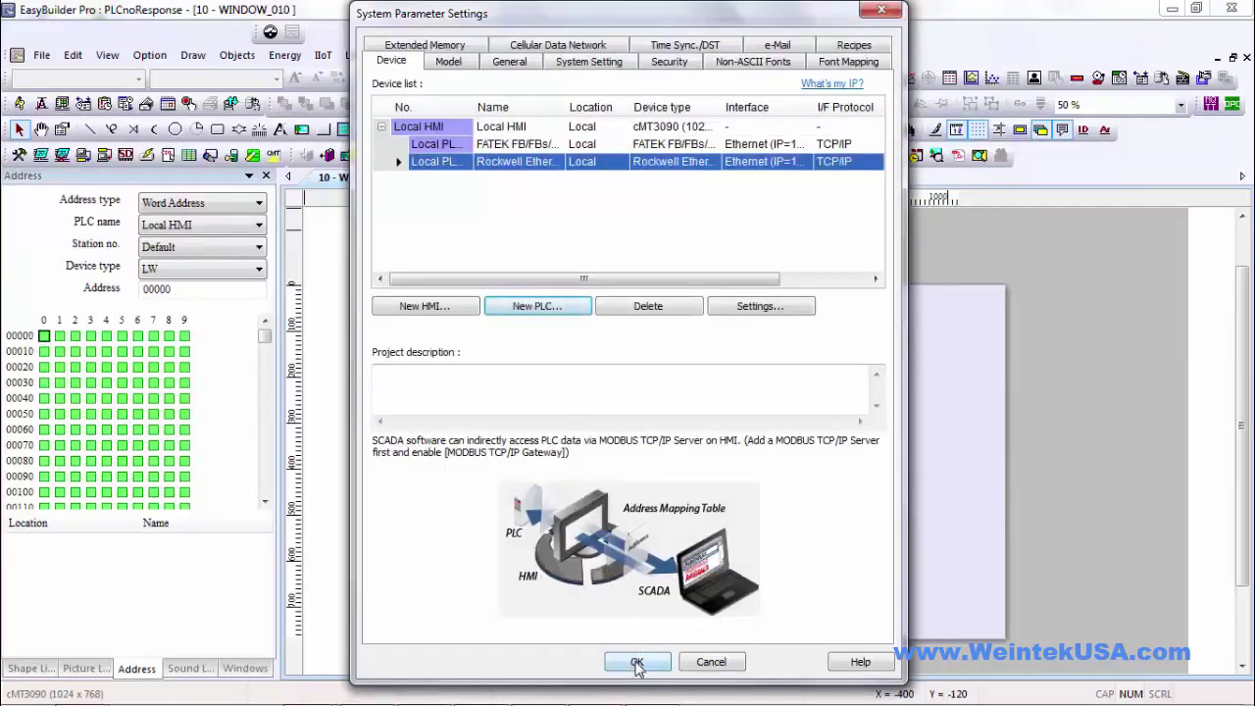
left_click(636, 663)
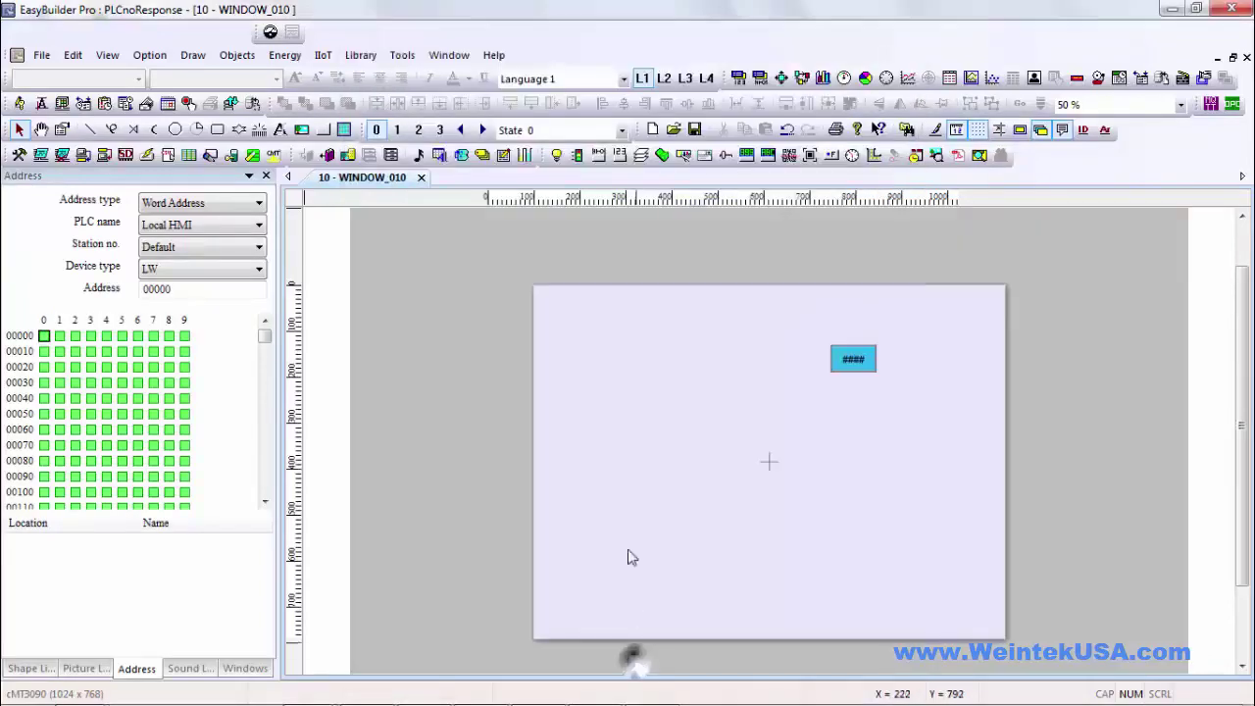
Step: Browse the Rockwell EtherNet/IP PLC's N7 registers in the Address panel and select address 044
left_click(223, 227)
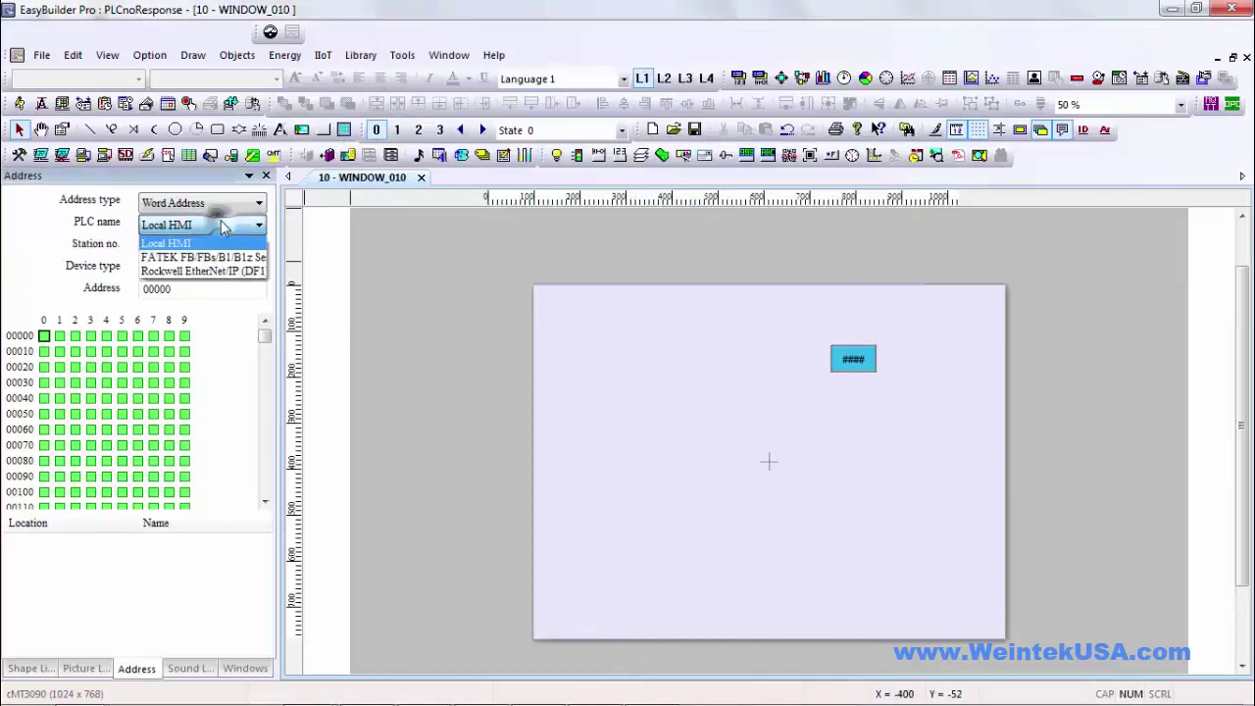
left_click(207, 271)
left_click(78, 335)
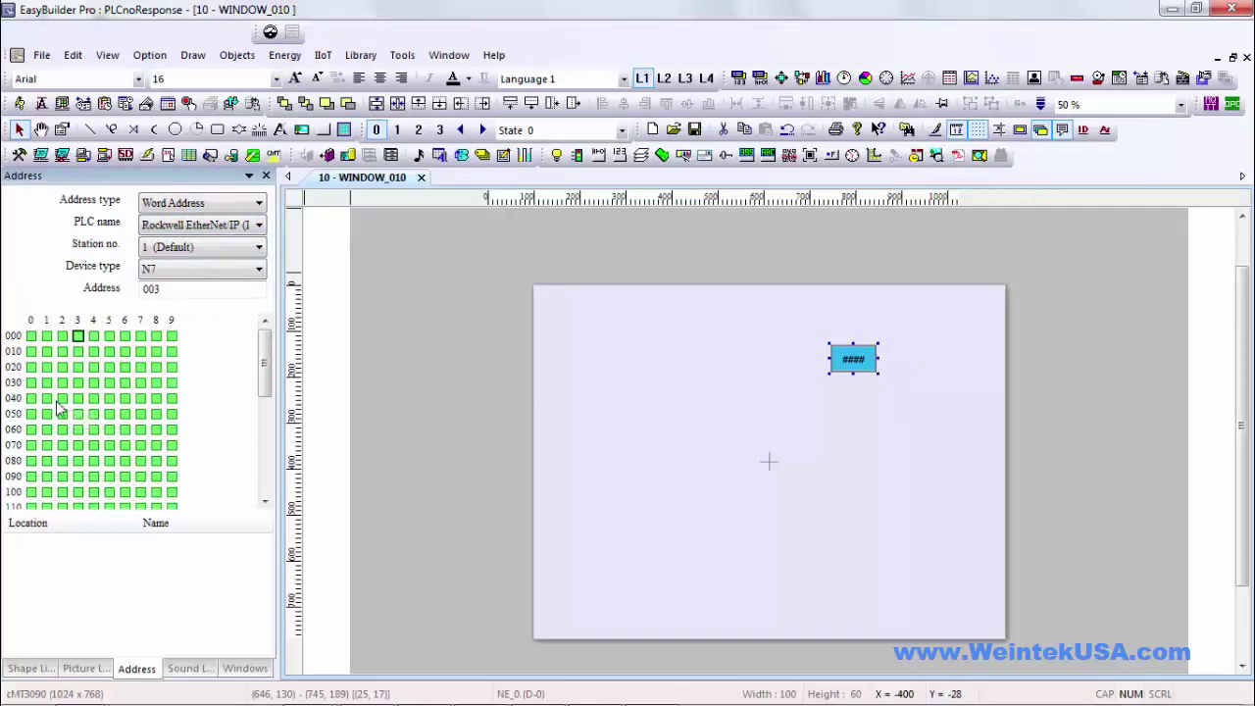
left_click(94, 398)
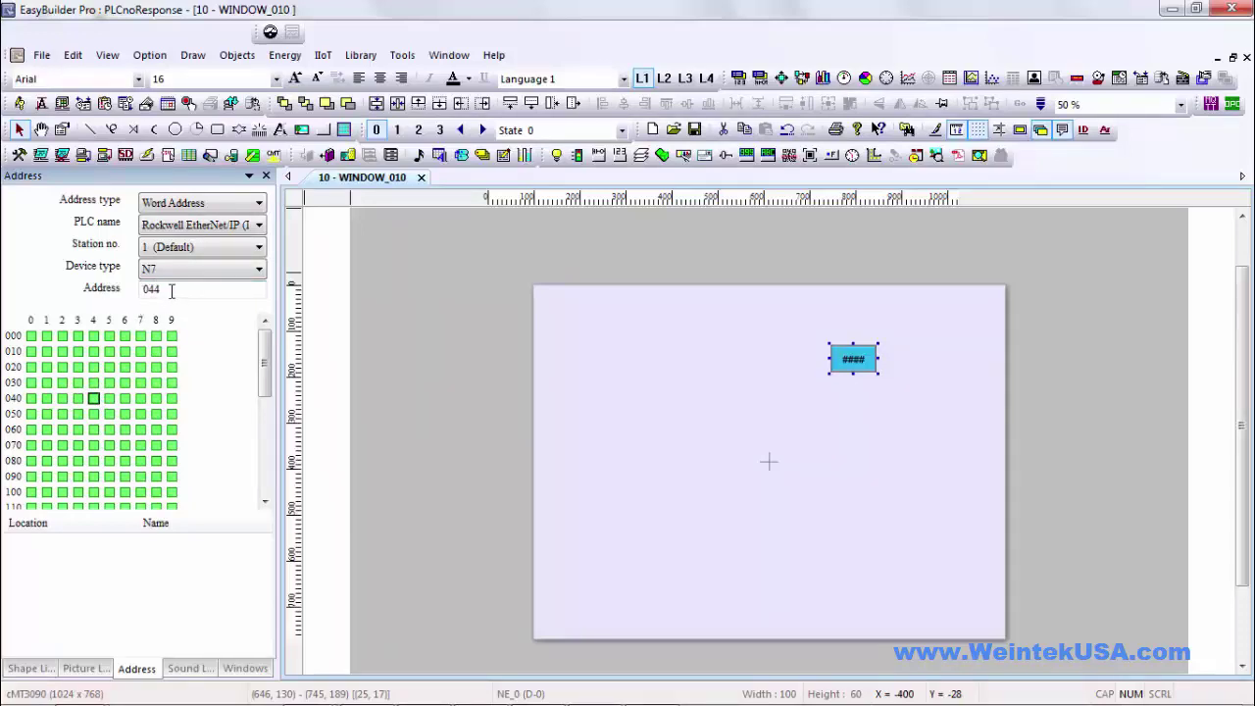
Step: Address numeric object NE_0 to the Rockwell EtherNet/IP (DF1) PLC, device N7, register 044
double_click(854, 361)
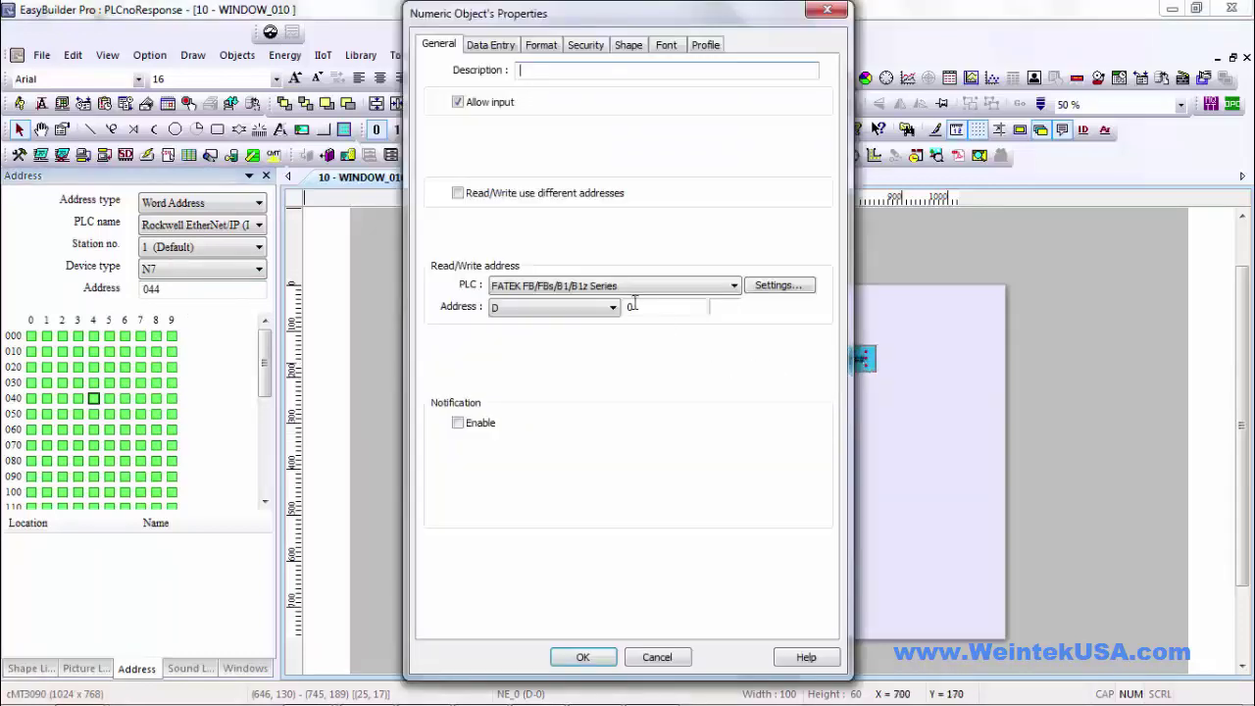
left_click(613, 286)
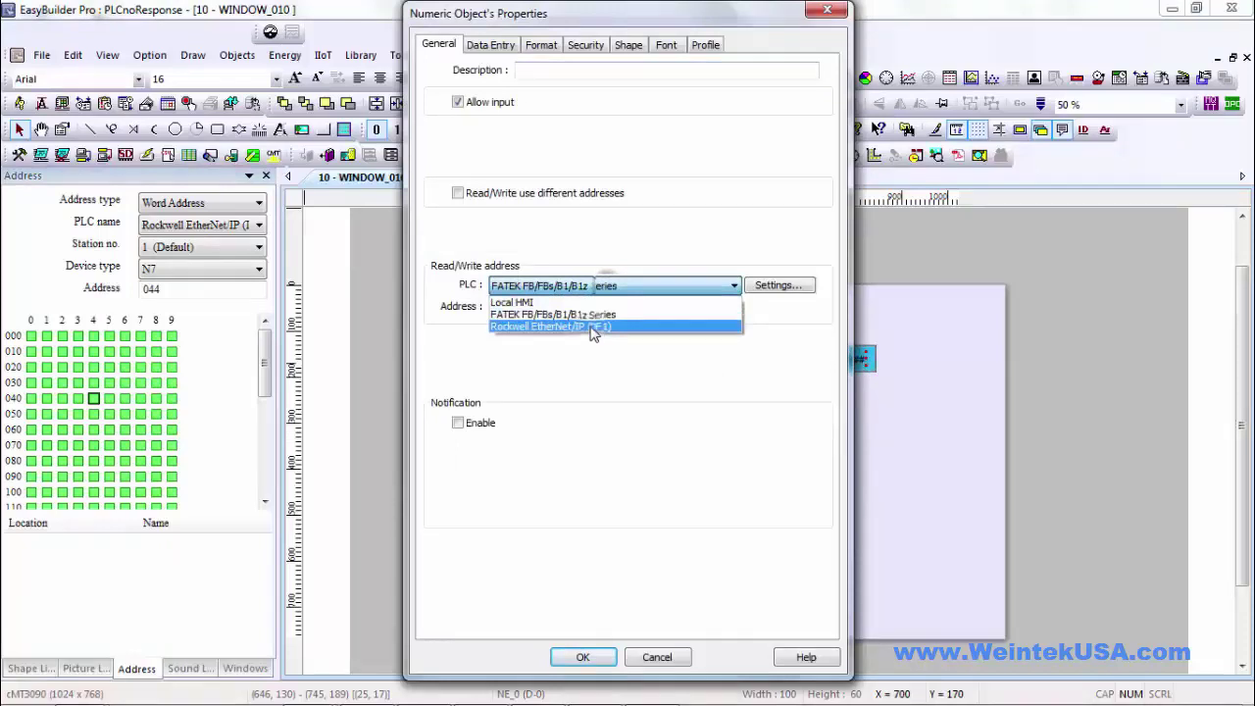
left_click(593, 326)
left_click(562, 309)
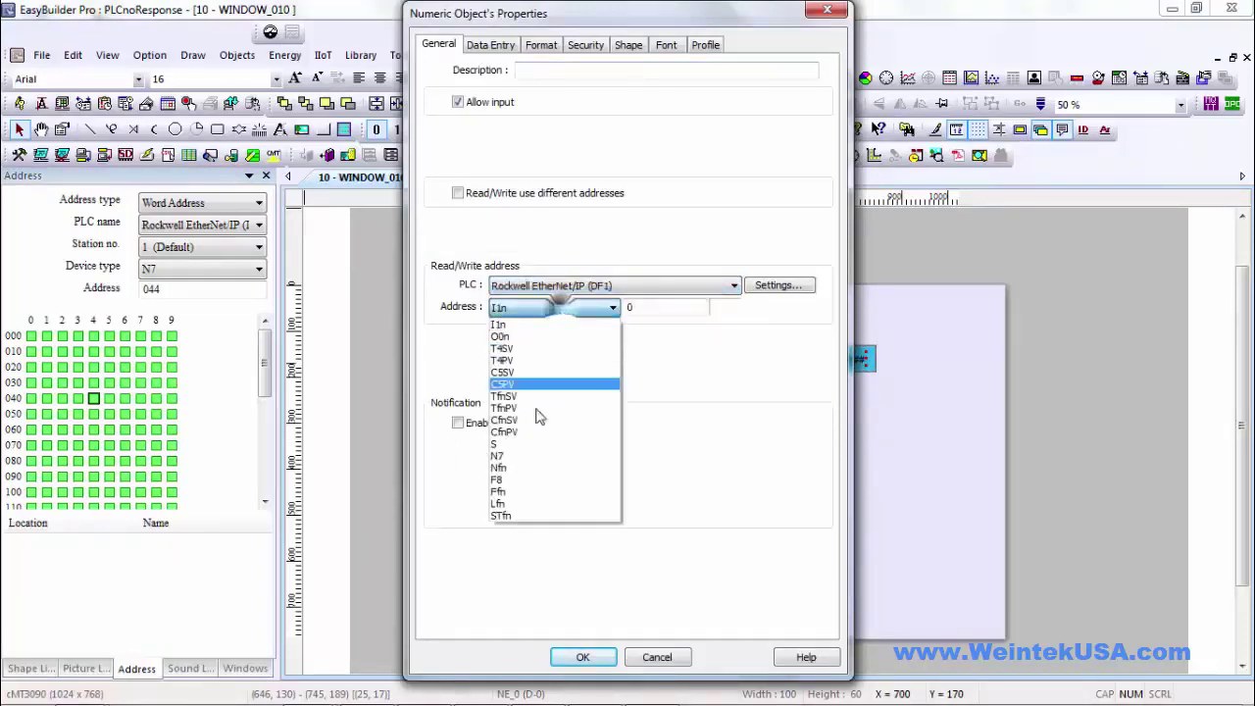
left_click(529, 457)
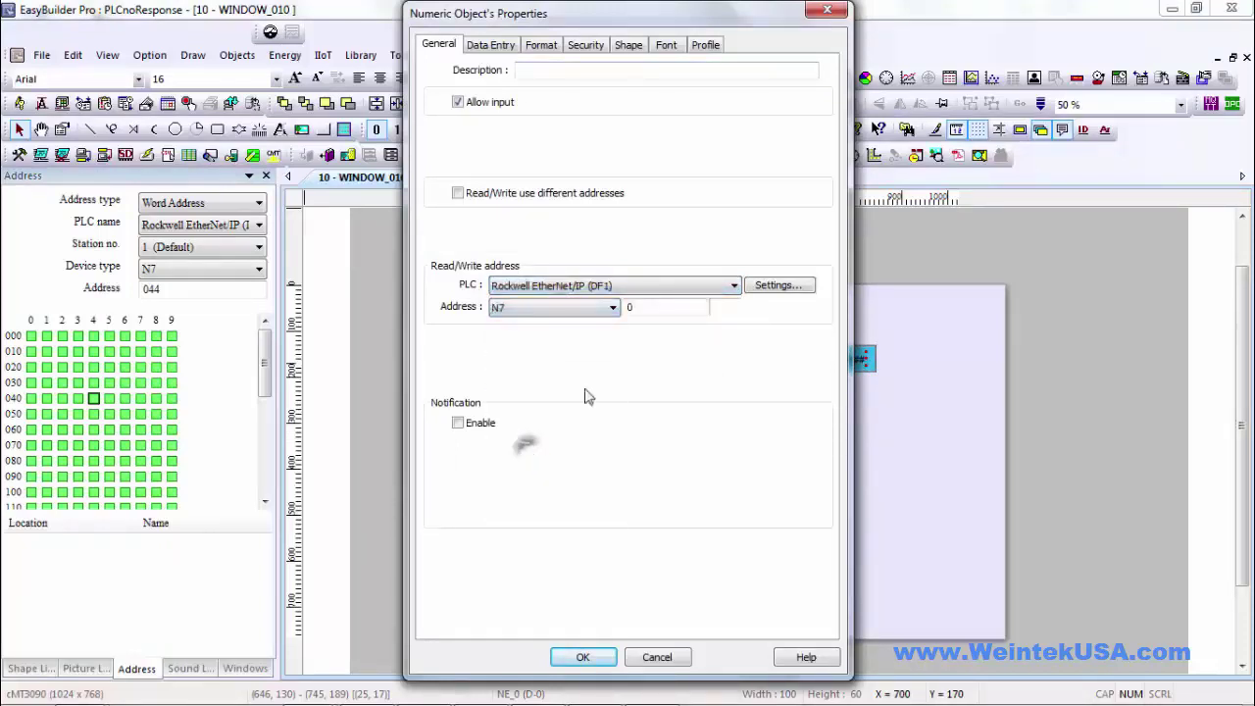
left_click(635, 313)
type("044")
key("Return")
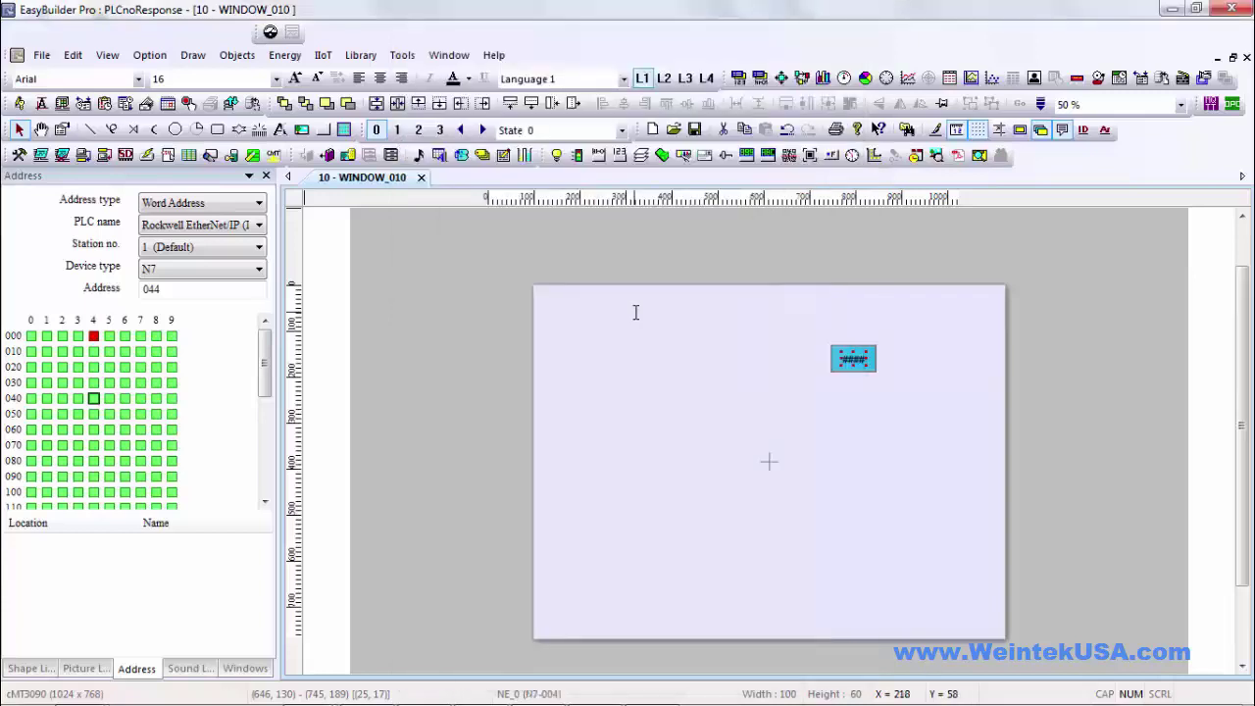
Step: Check register 004 usage, then correct NE_0's address to N7 0044 and verify it
double_click(191, 289)
type("004")
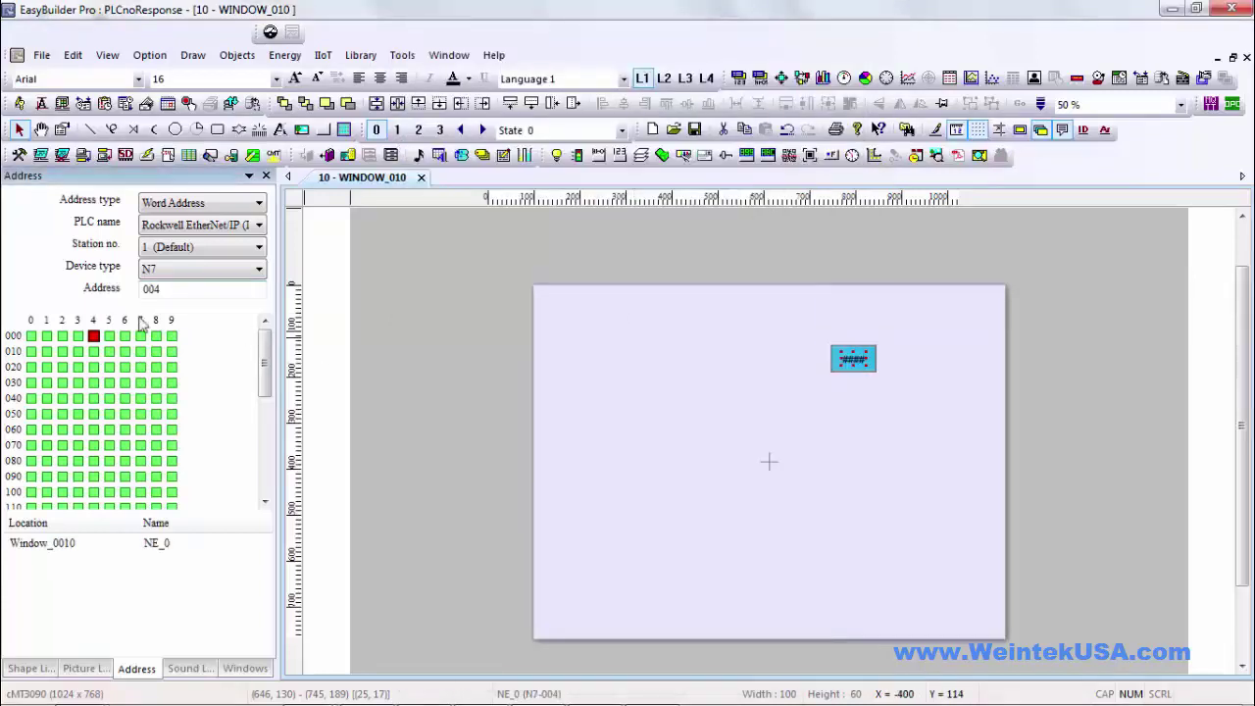
left_click(842, 362)
double_click(842, 361)
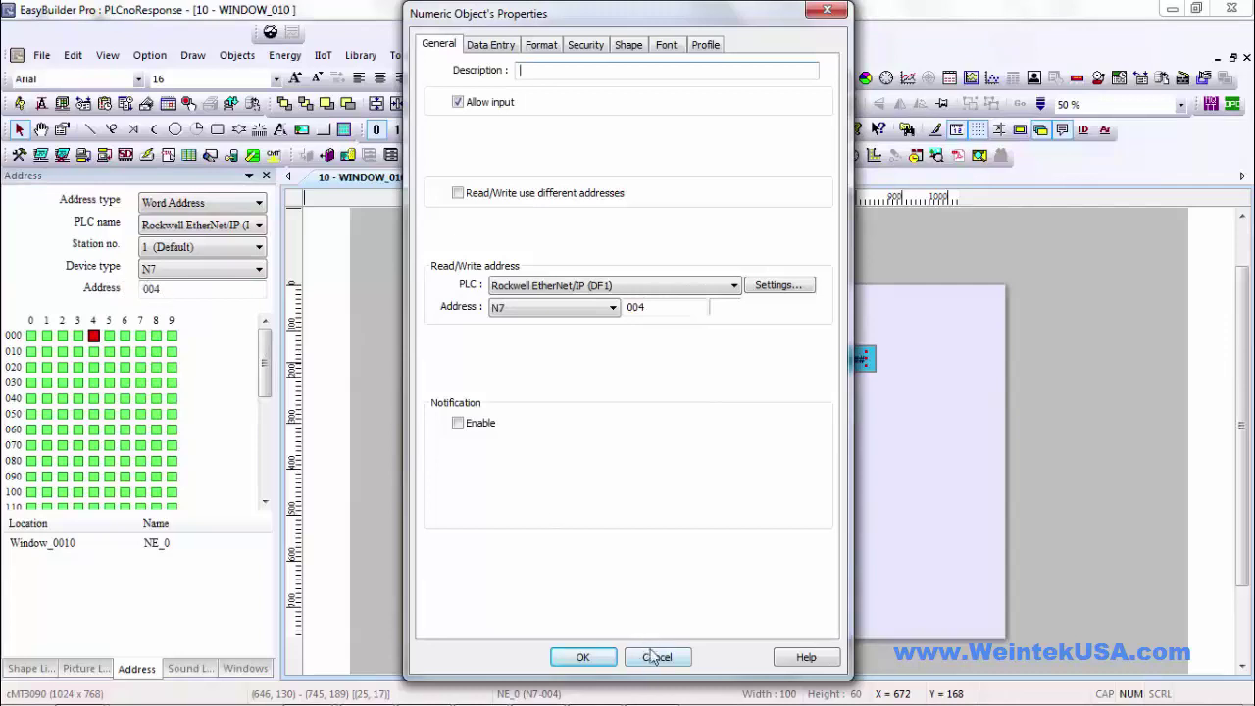
left_click(644, 306)
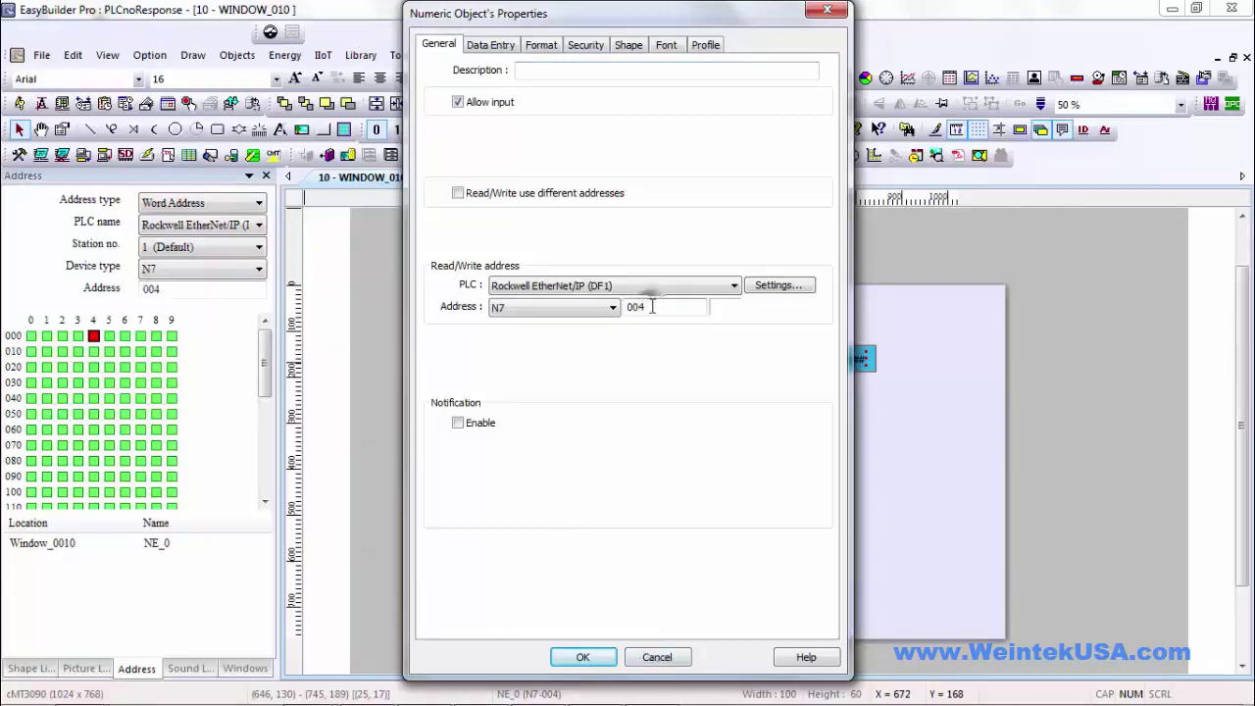
type("4")
left_click(582, 656)
left_click(93, 398)
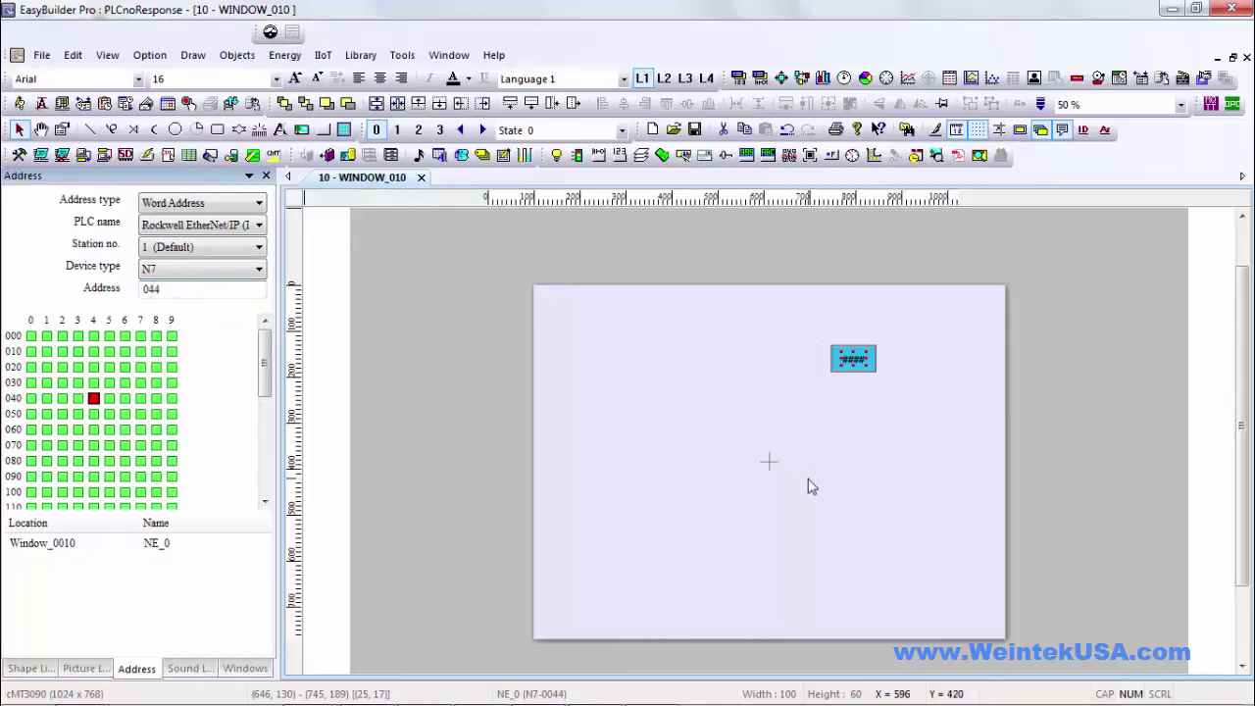
left_click(879, 427)
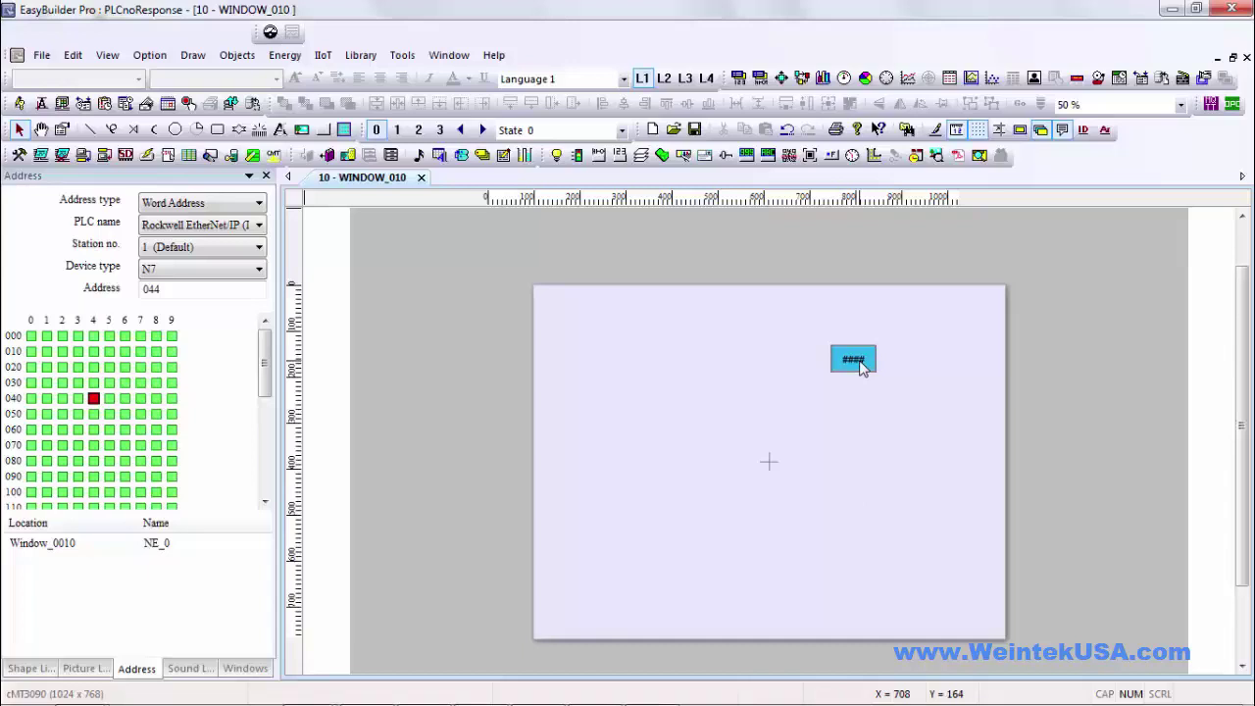
Step: Create toggle switch TS_0 on Rockwell EtherNet/IP (DF1) bit B3 0, placed left of the numeric display
left_click(661, 155)
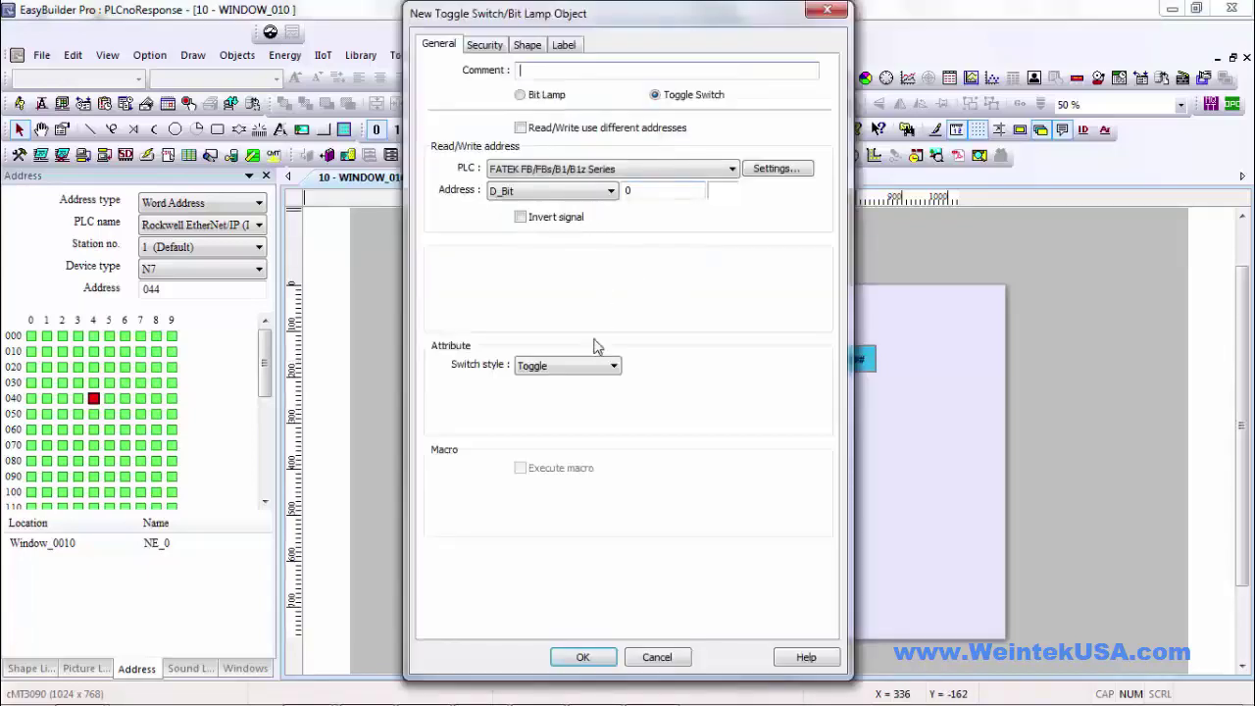
left_click(581, 171)
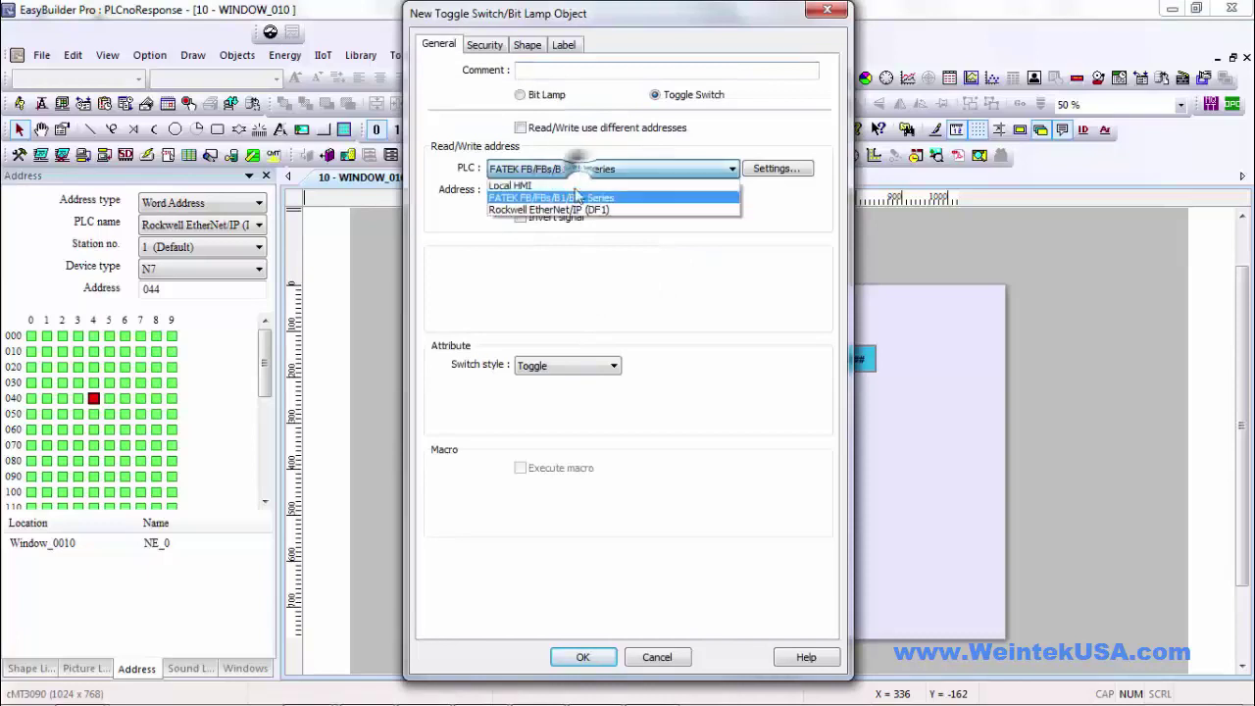
left_click(574, 213)
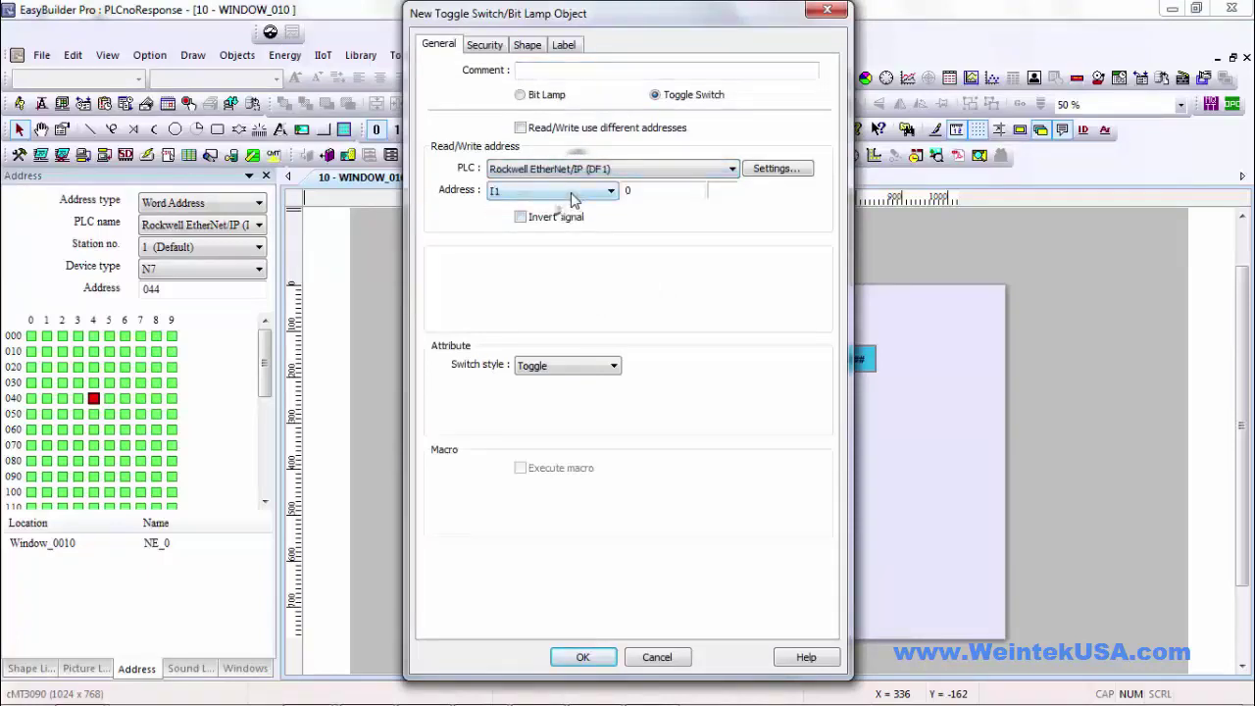
left_click(573, 191)
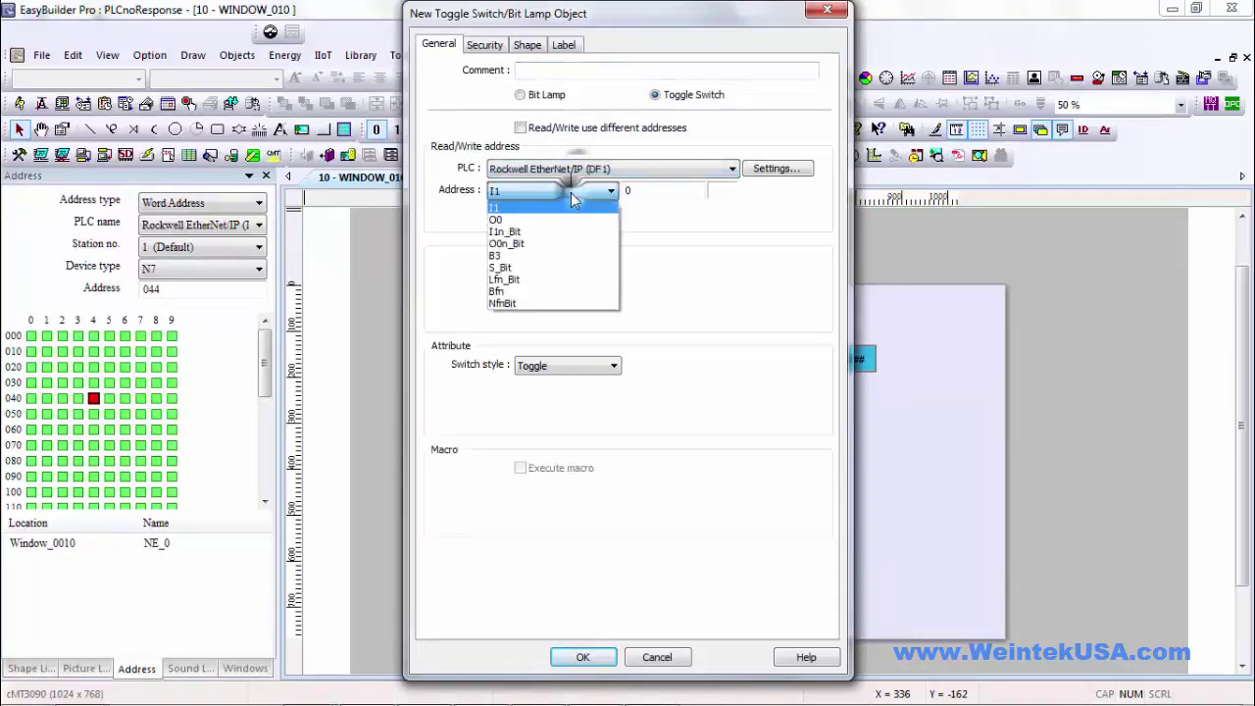
left_click(554, 255)
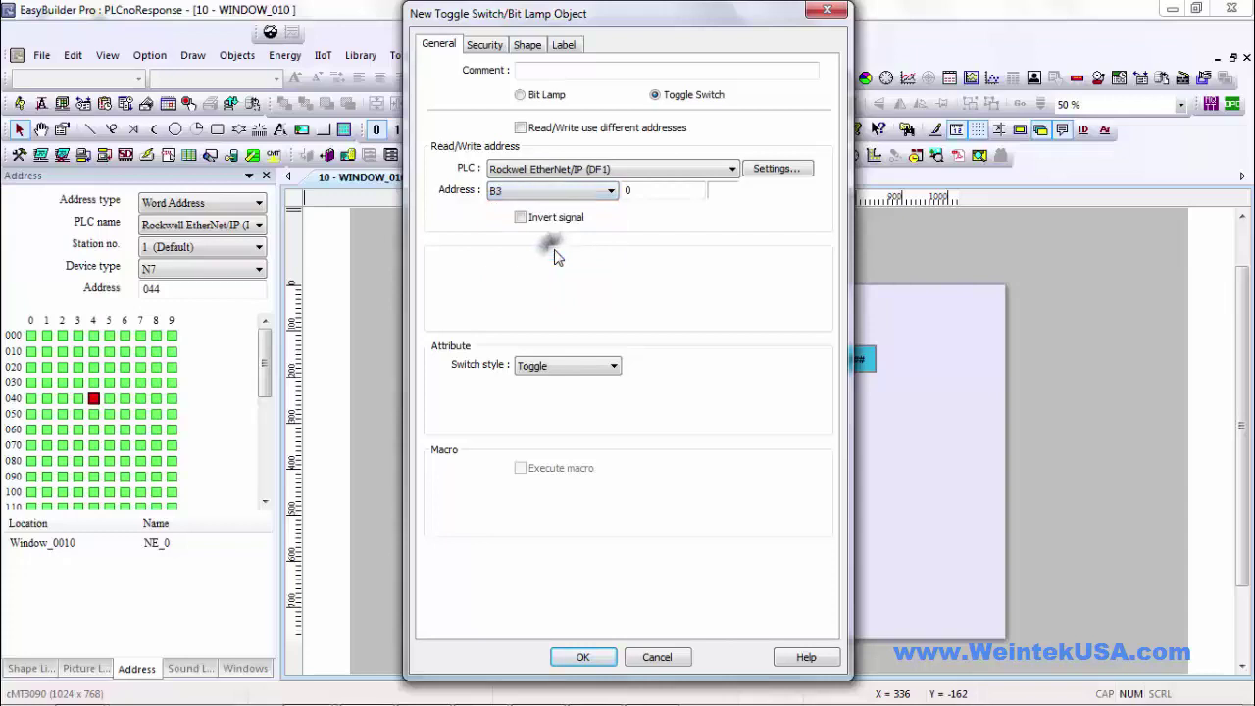
left_click(582, 657)
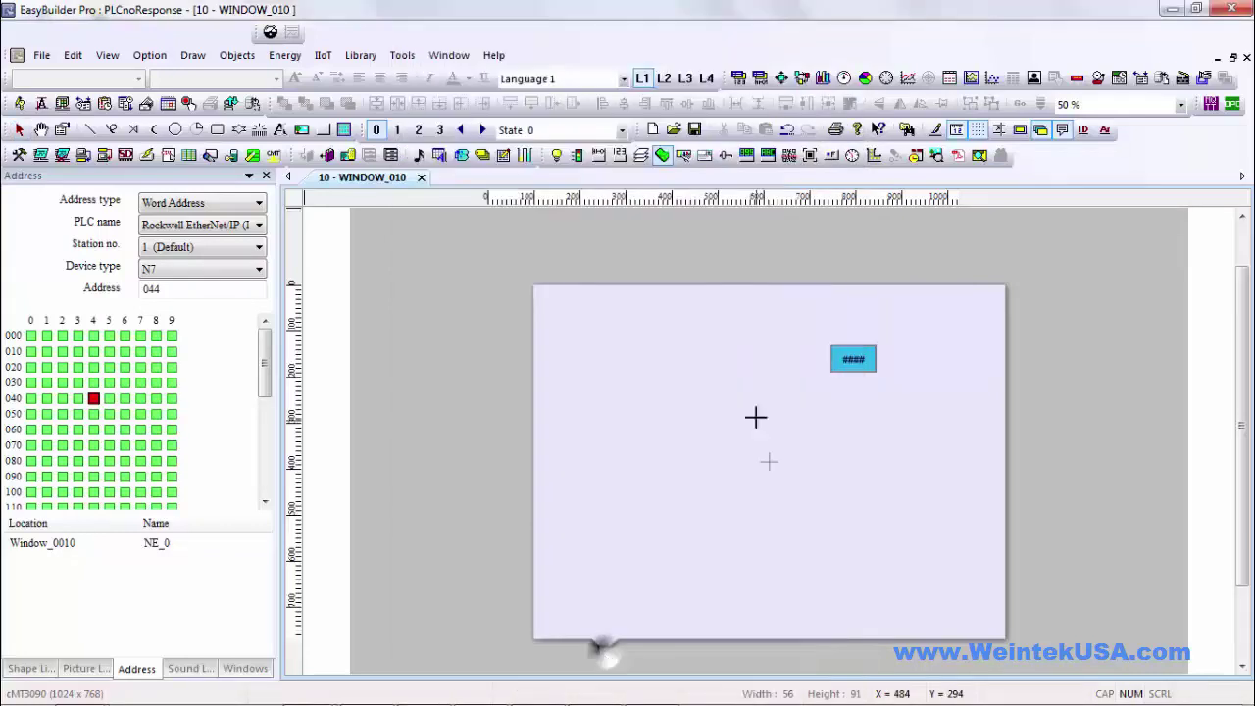
left_click(733, 356)
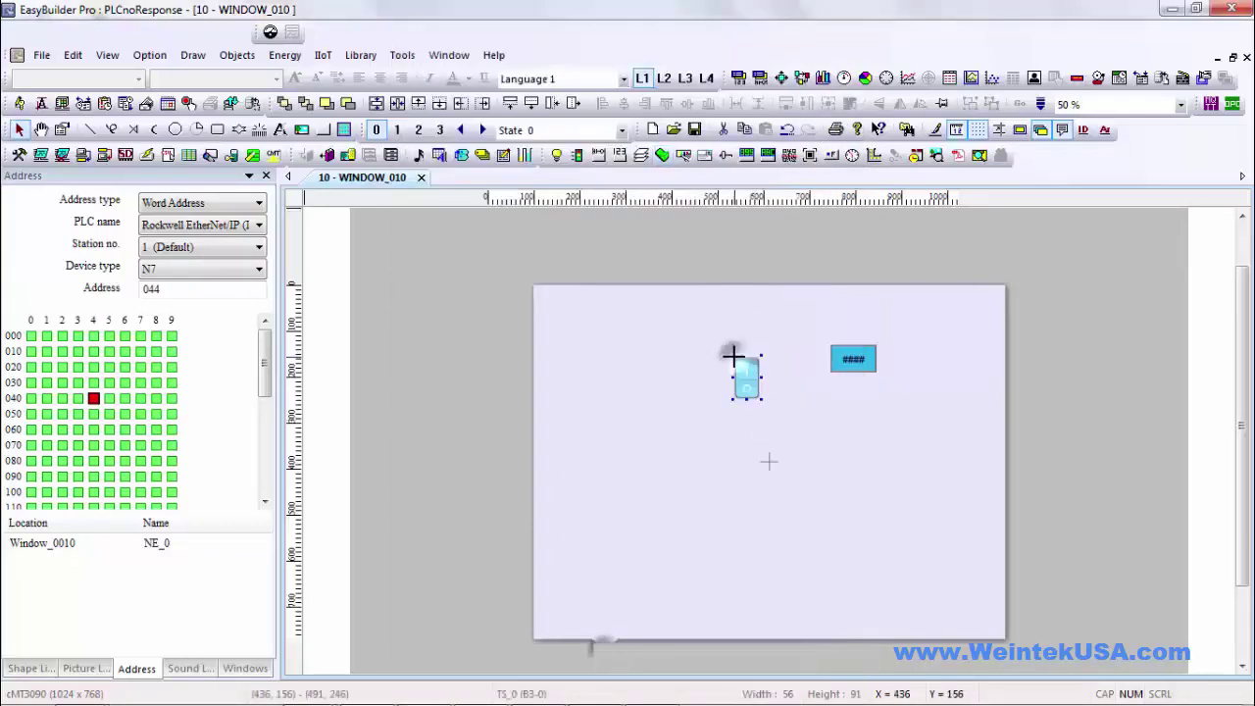
left_click(502, 157)
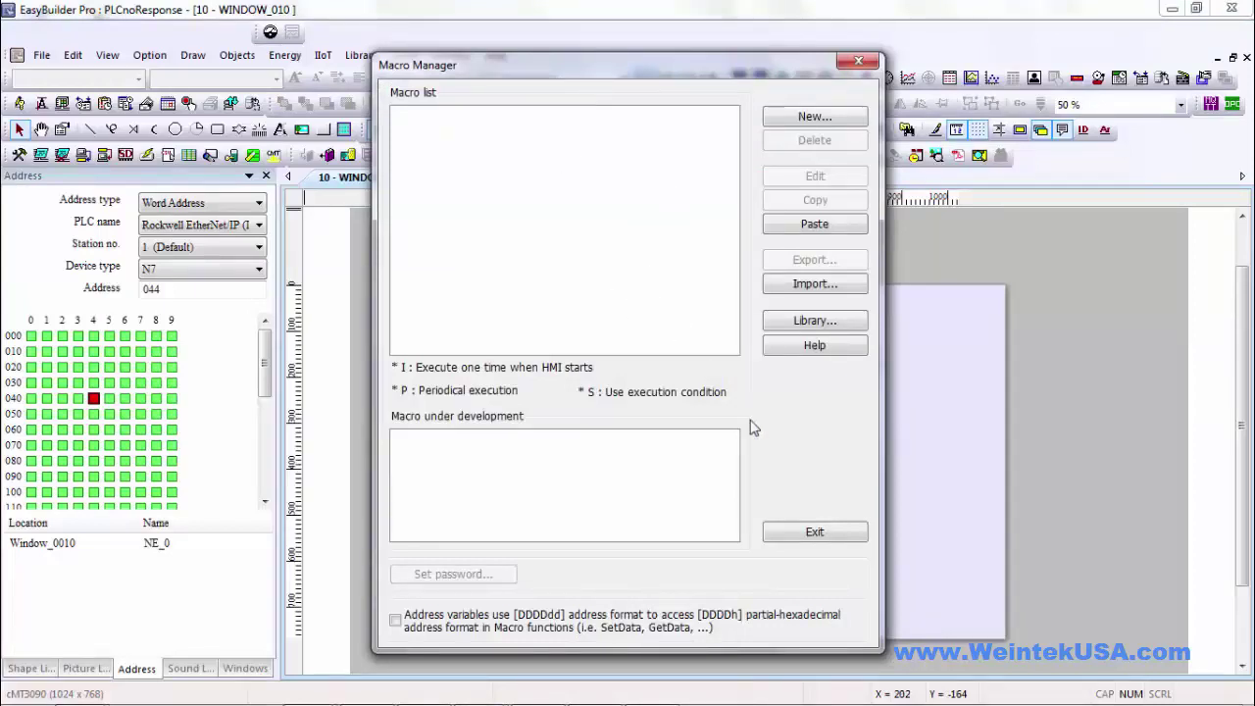
left_click(857, 61)
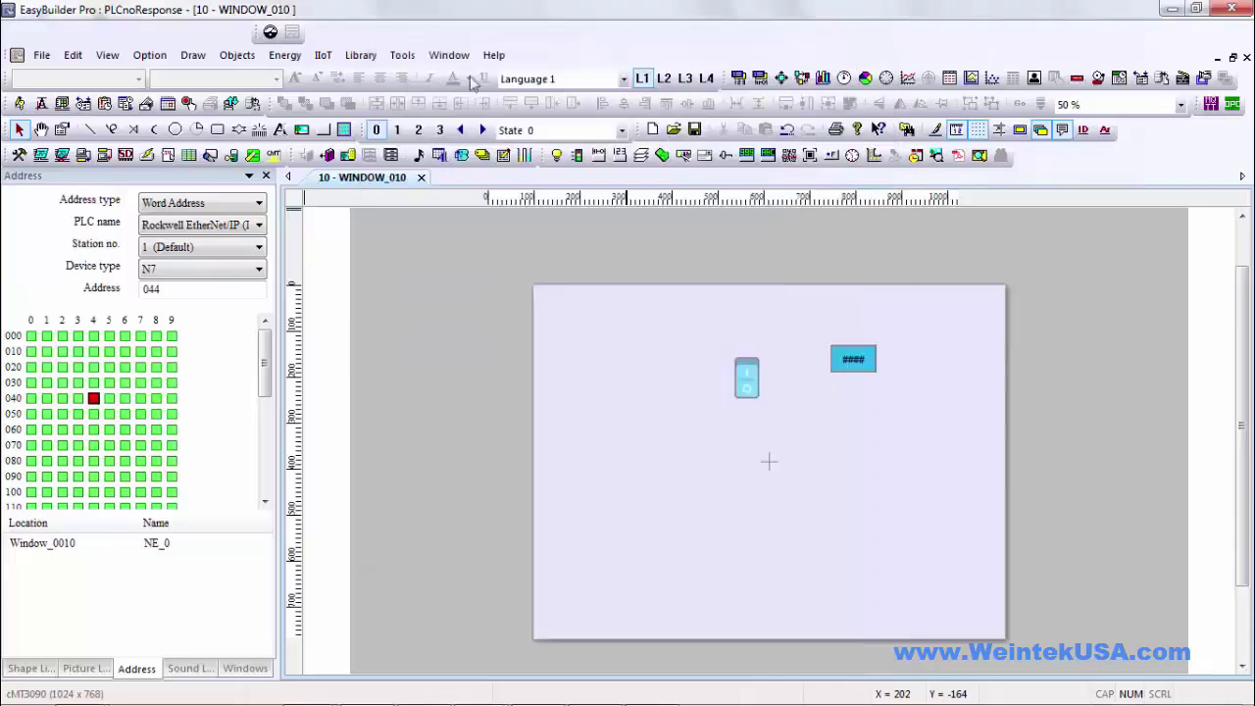
left_click(236, 55)
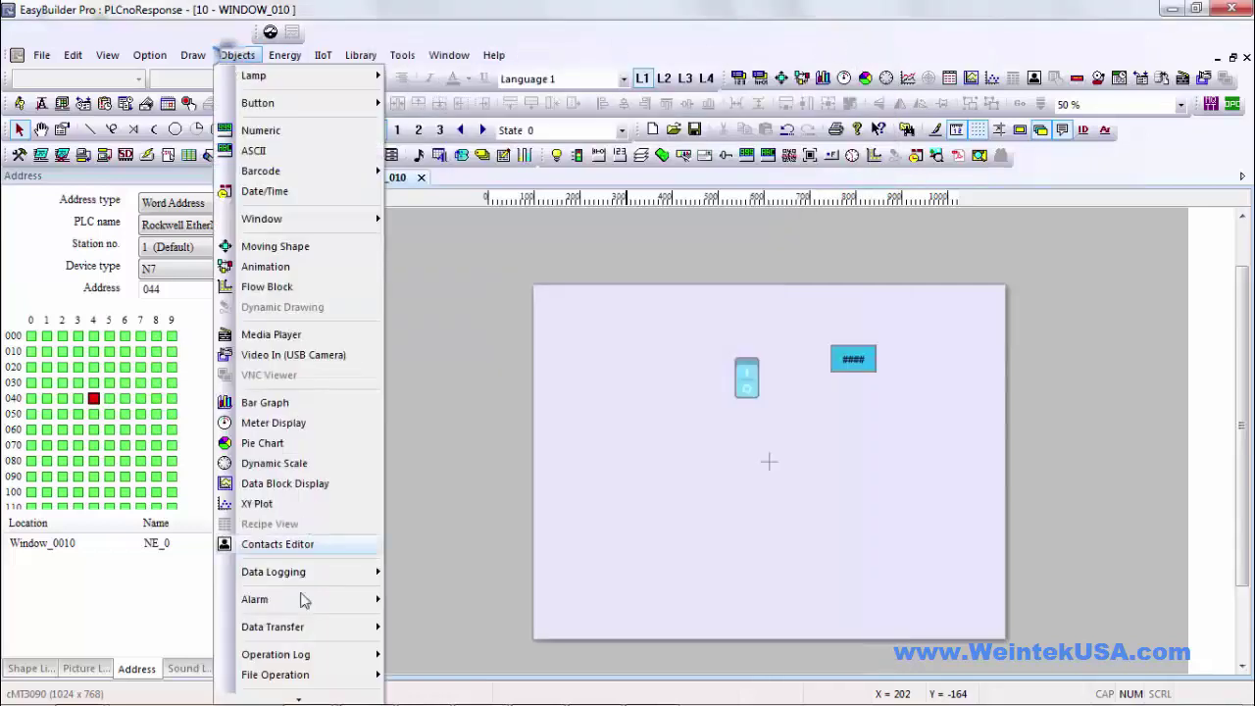
mouse_move(294, 699)
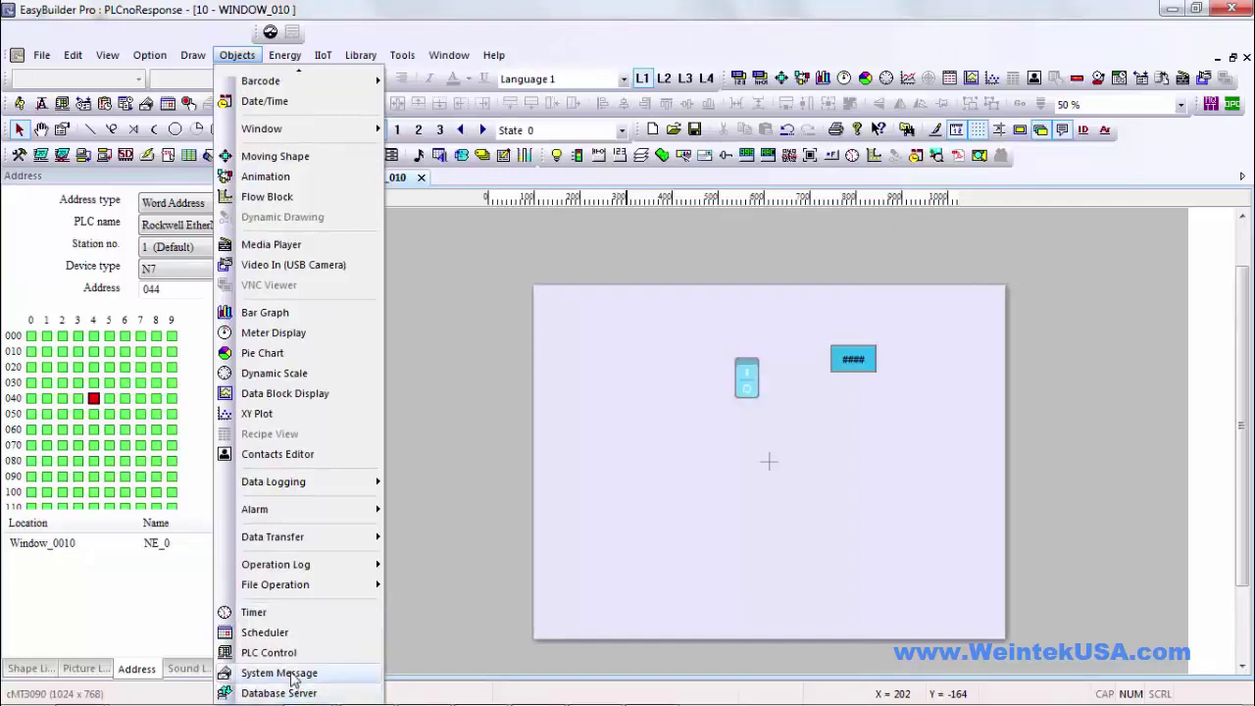
mouse_move(289, 536)
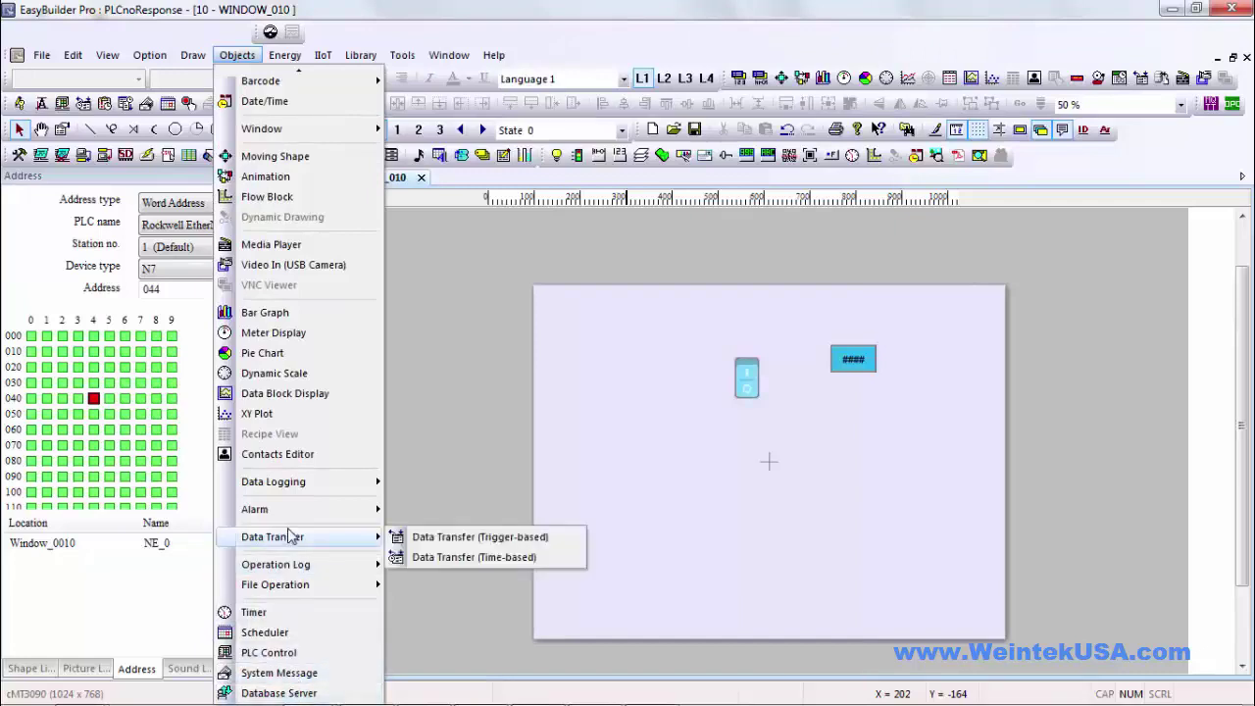
left_click(434, 557)
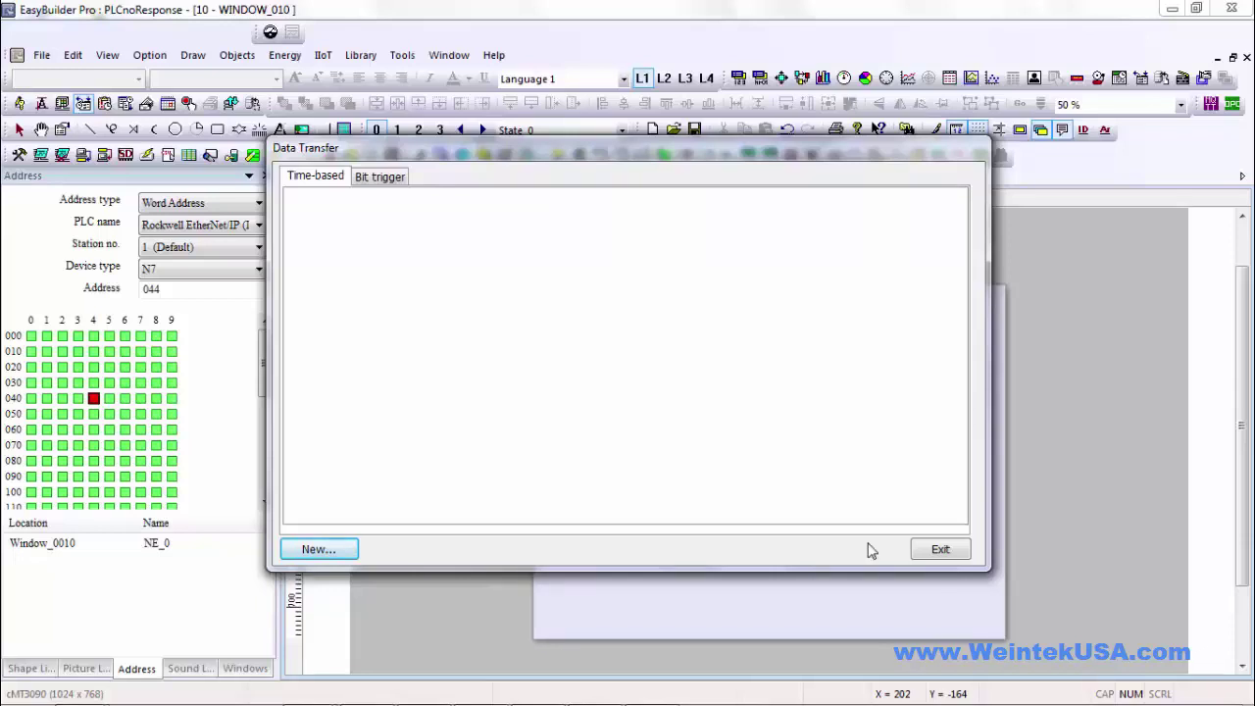
left_click(943, 549)
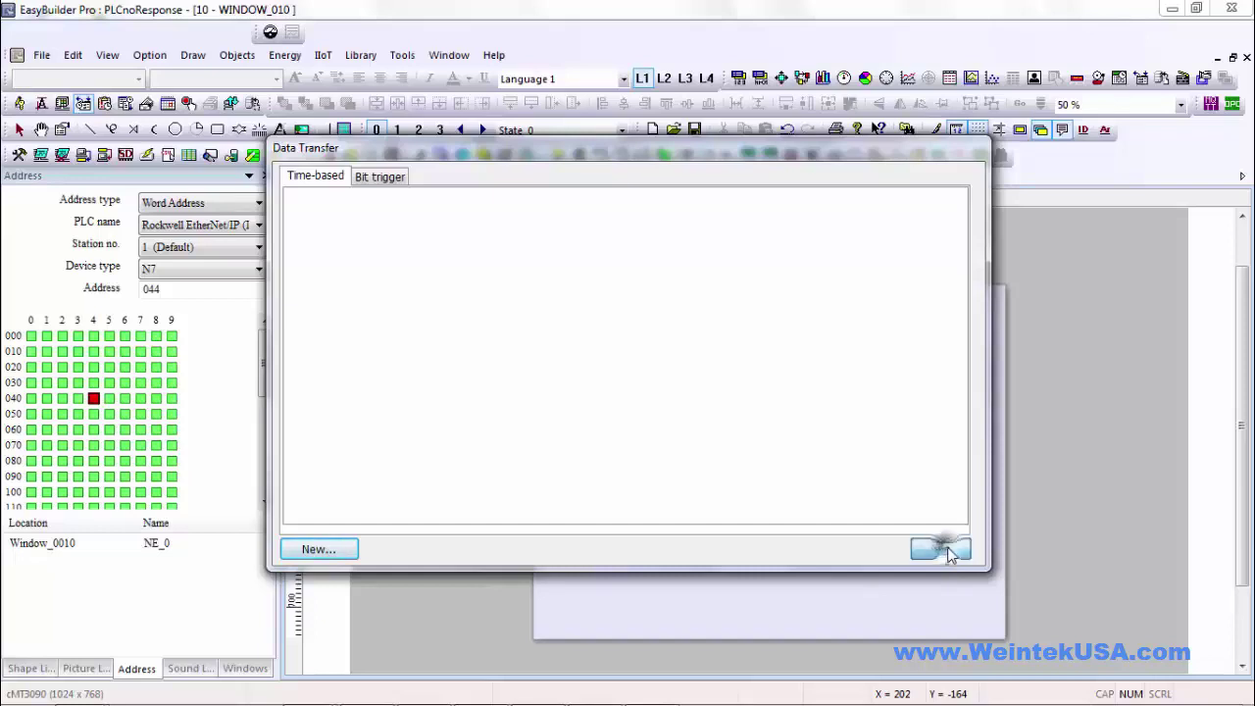